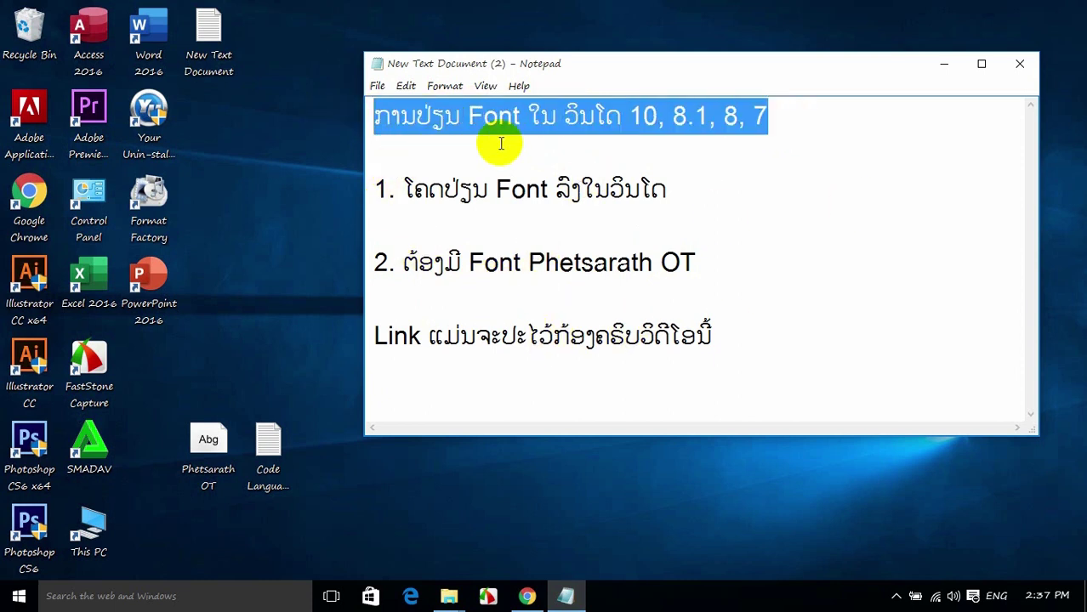
Review the notes' title and Phetsarath OT requirement, and examine the font used by the desktop icon labels.
{"action": "left_click_drag", "start_coordinate": [776, 117], "coordinate": [395, 129]}
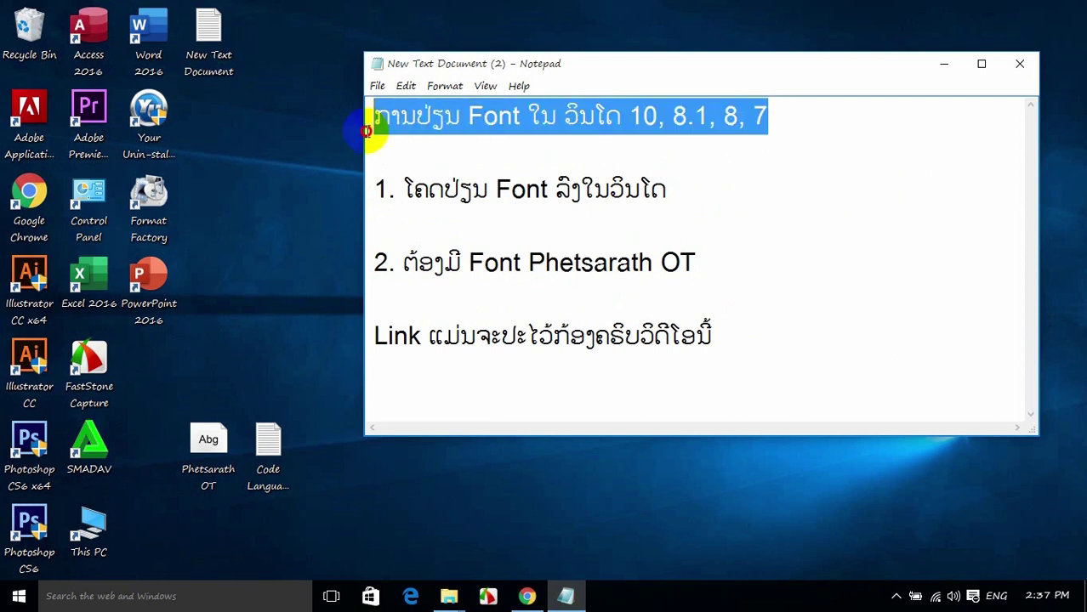
{"action": "left_click_drag", "start_coordinate": [273, 49], "coordinate": [6, 570]}
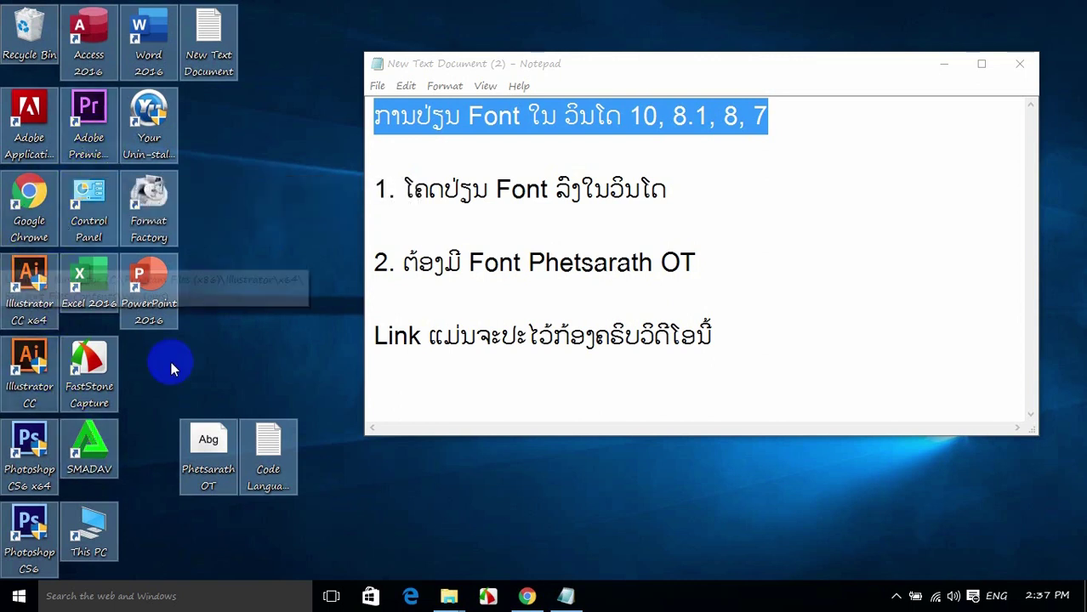
{"action": "left_click_drag", "start_coordinate": [698, 263], "coordinate": [461, 263]}
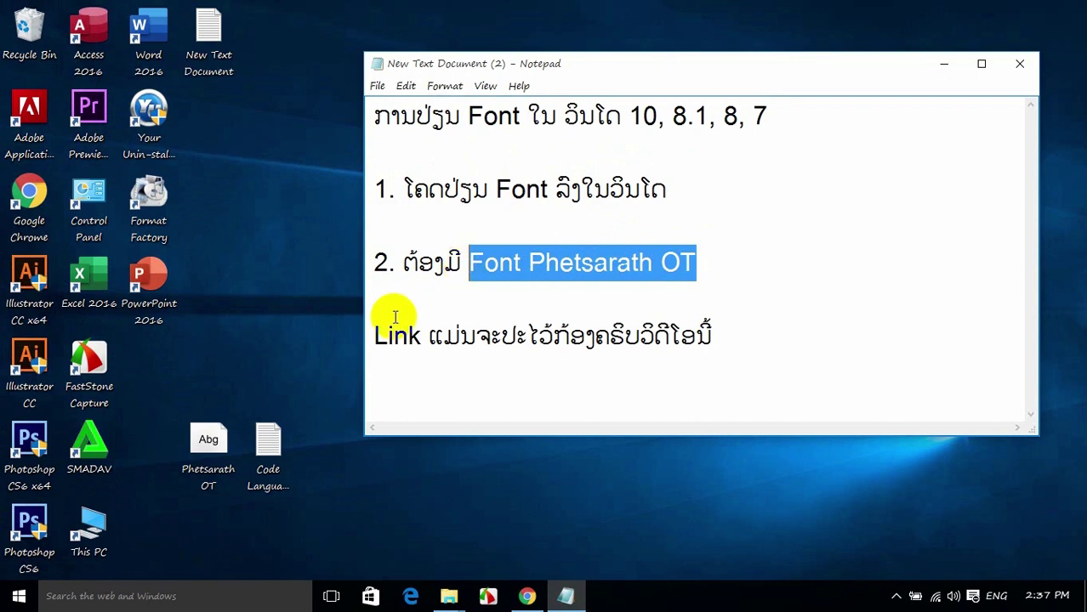
{"action": "left_click_drag", "start_coordinate": [281, 18], "coordinate": [4, 573]}
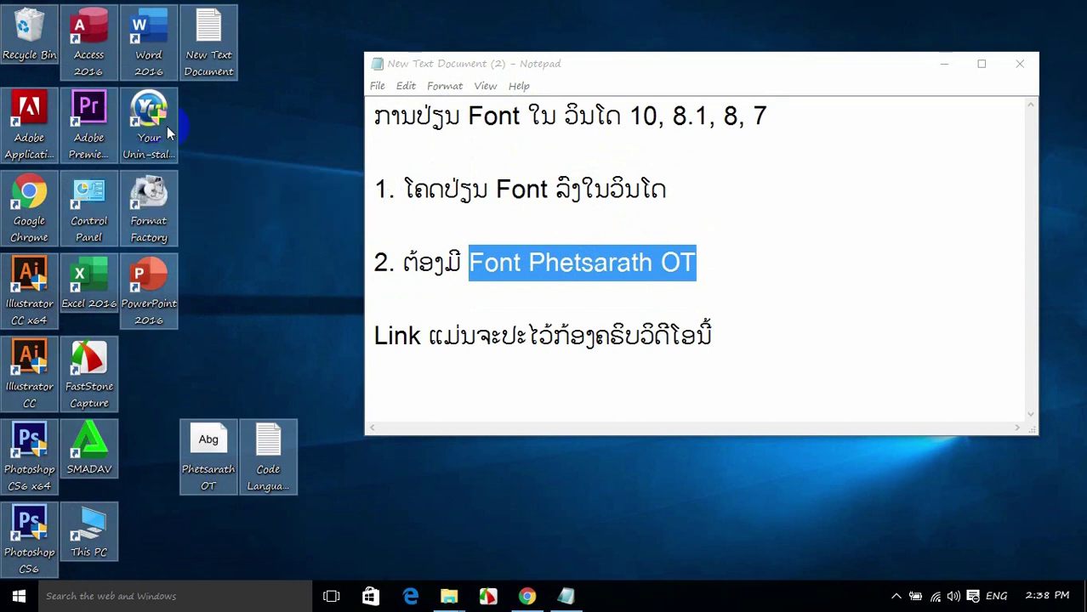
{"action": "left_click", "coordinate": [207, 146]}
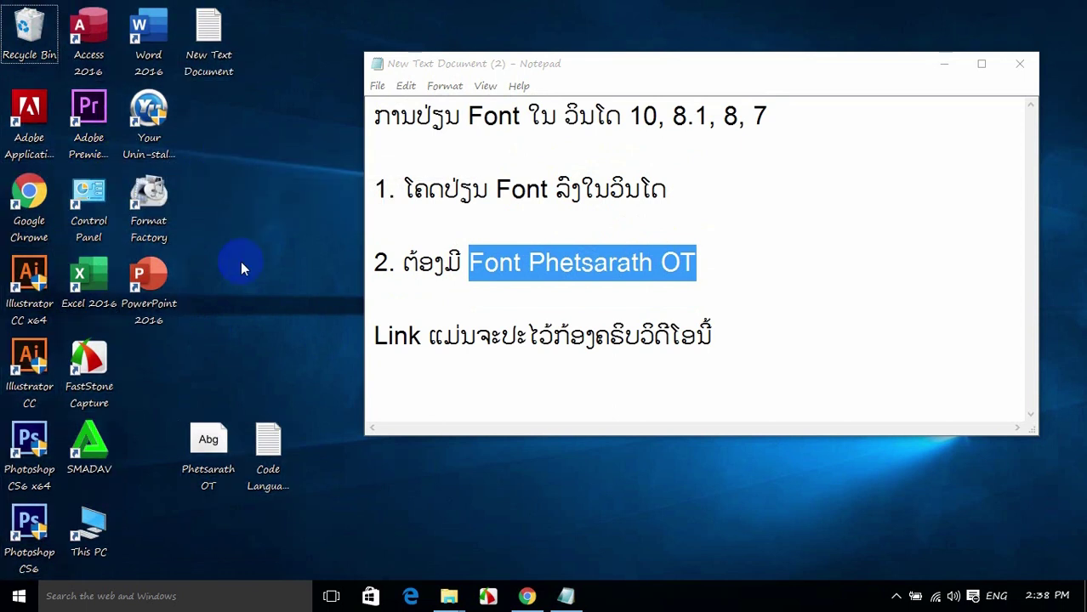
Open the D: drive in a maximized File Explorer window.
{"action": "left_click", "coordinate": [449, 597]}
{"action": "left_click", "coordinate": [435, 476]}
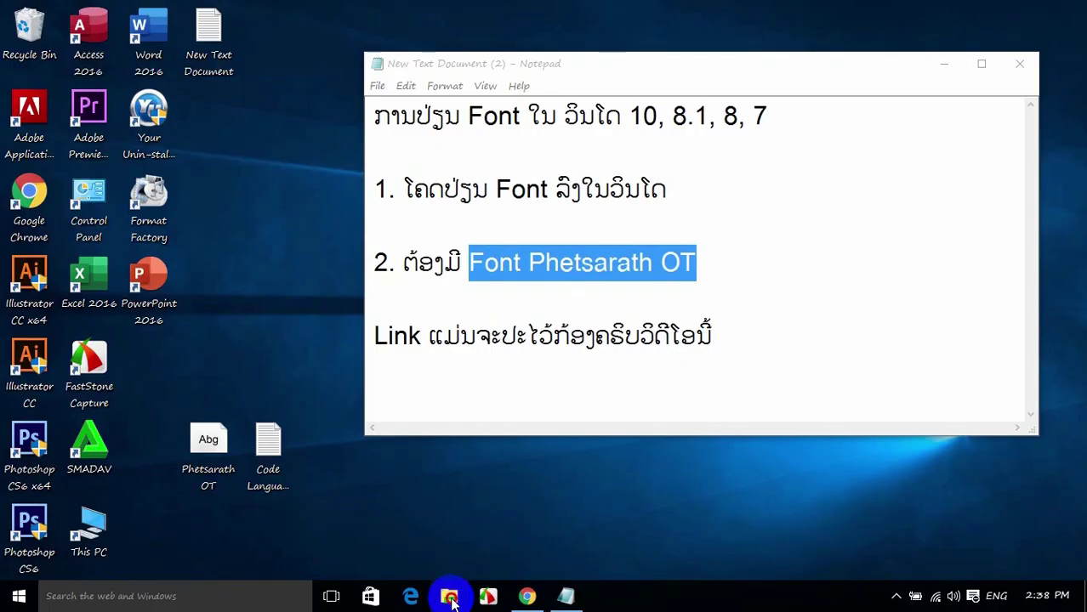
{"action": "left_click", "coordinate": [450, 597]}
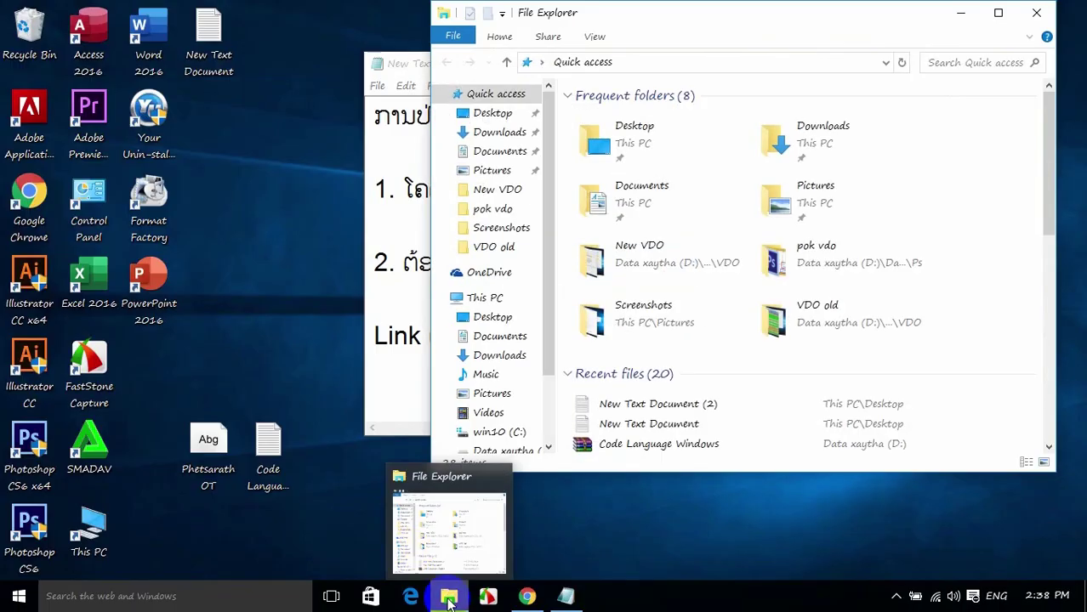
{"action": "left_click", "coordinate": [996, 20]}
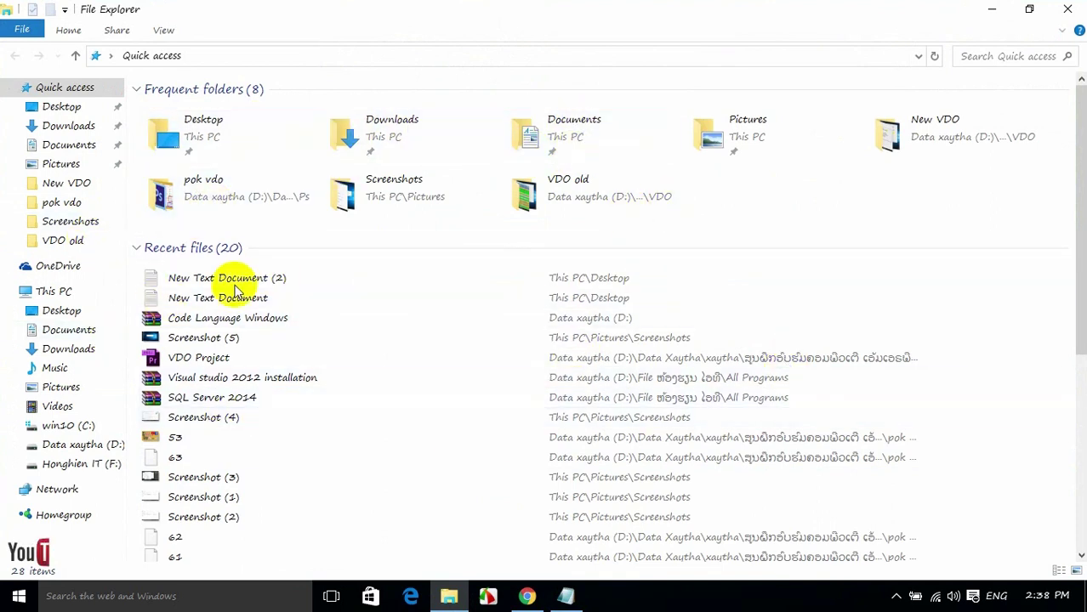
{"action": "left_click", "coordinate": [74, 292]}
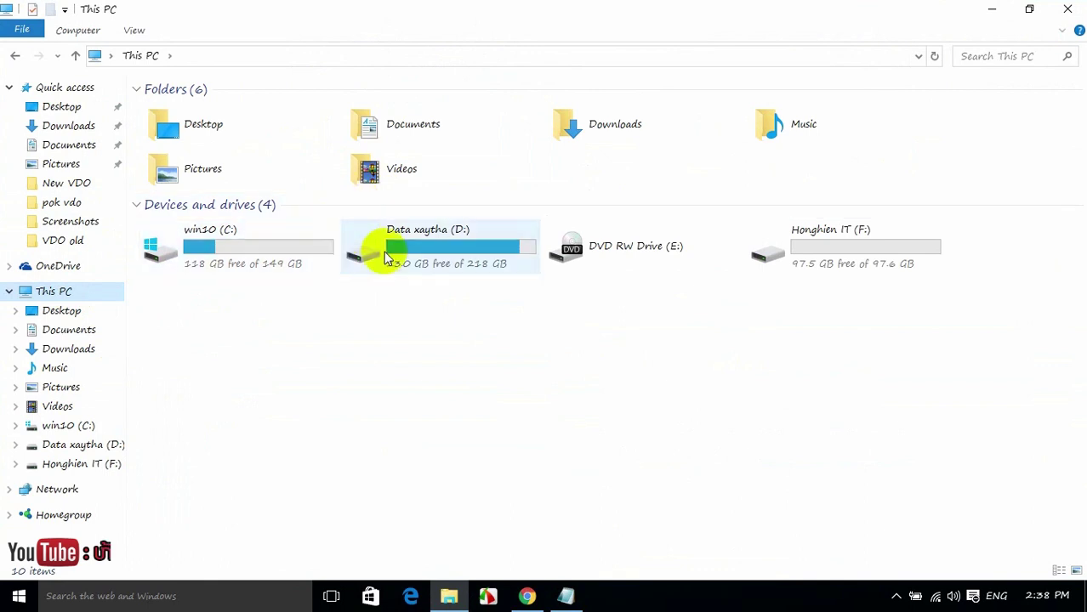
{"action": "double_click", "coordinate": [459, 250]}
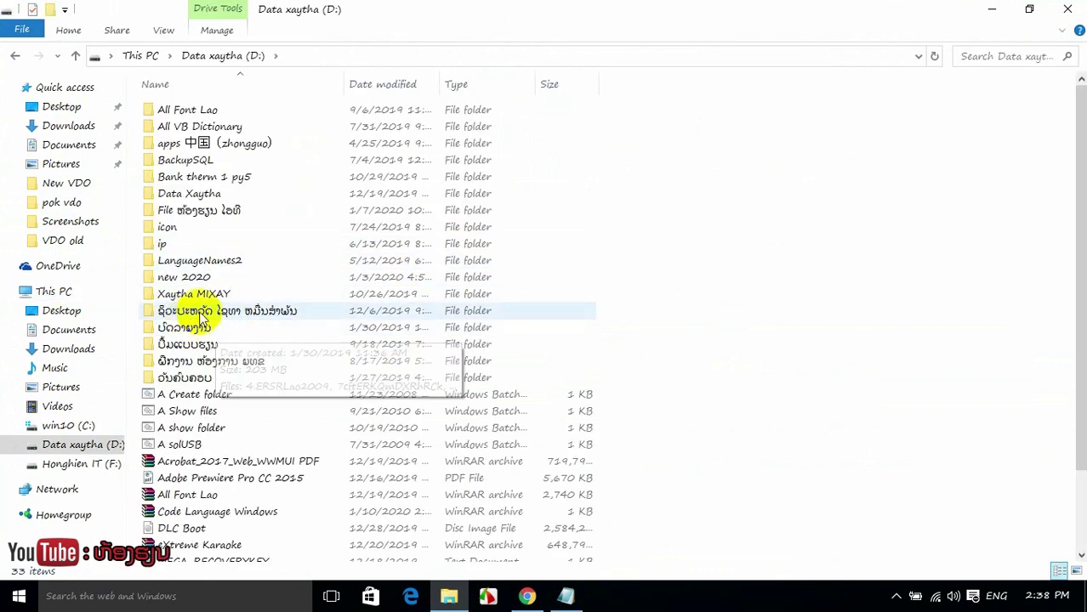
Select the five consecutive Lao-named folders on the D: drive to examine how their names are displayed.
{"action": "left_click", "coordinate": [184, 312]}
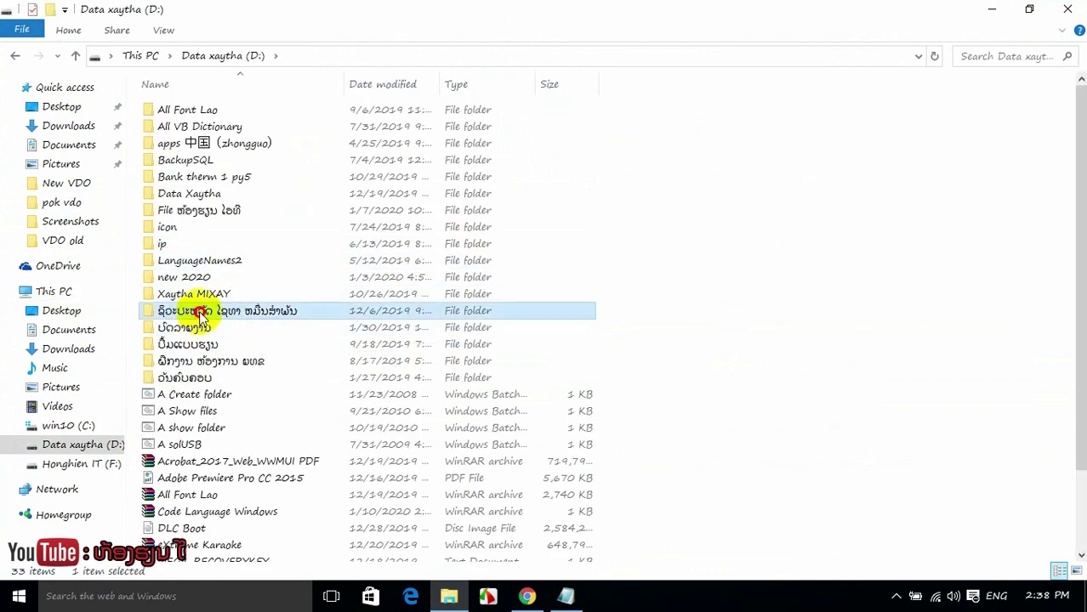
{"action": "left_click", "coordinate": [207, 382], "text": "ctrl"}
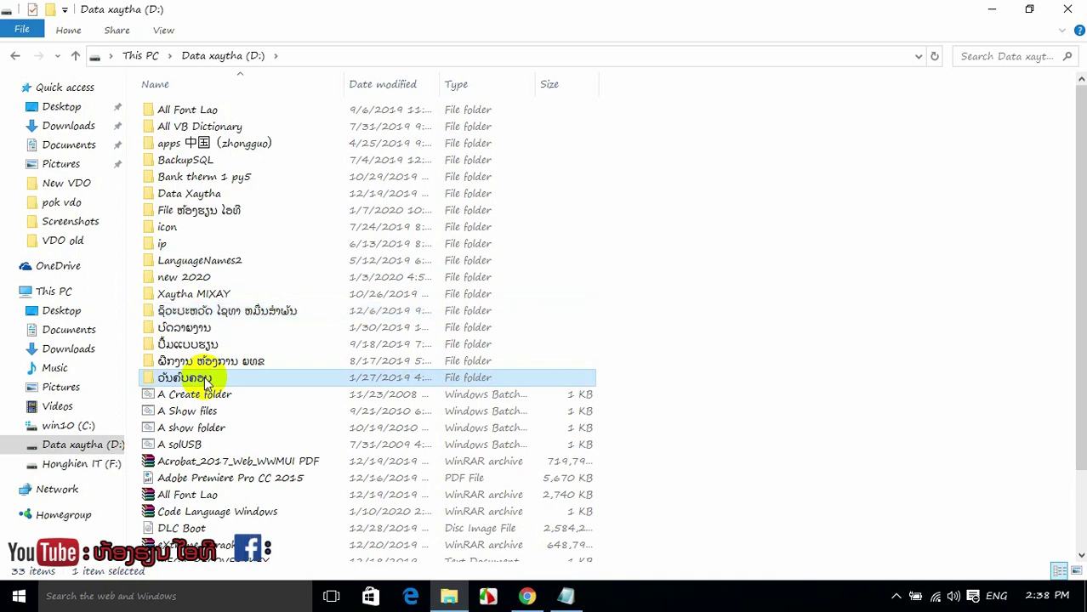
{"action": "left_click", "coordinate": [221, 313], "text": "shift"}
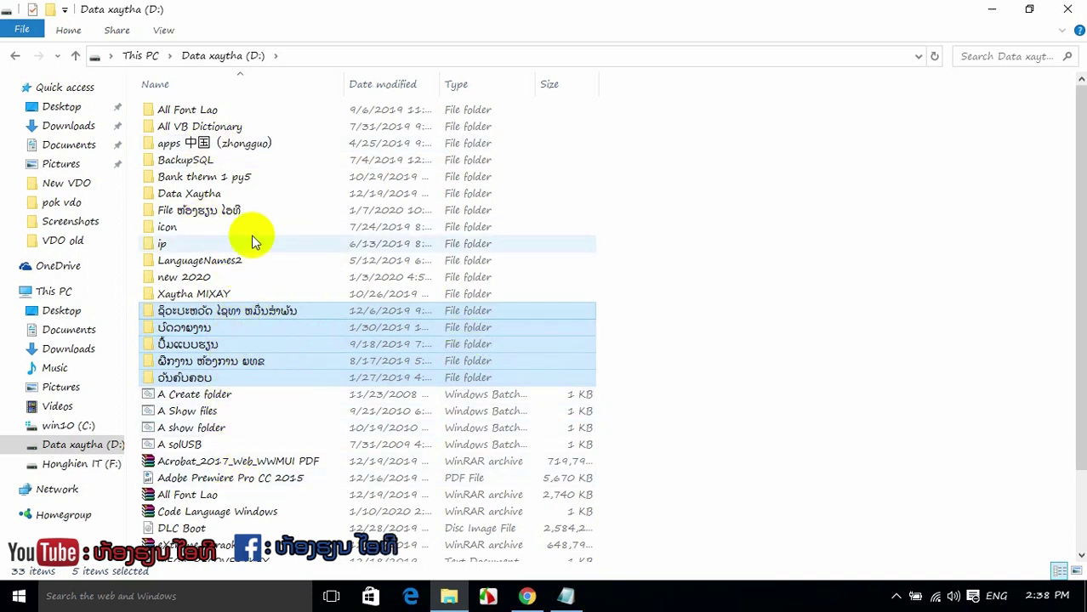
Switch to the Notepad notes and highlight the title line, followed by both numbered requirements.
{"action": "left_click", "coordinate": [568, 598]}
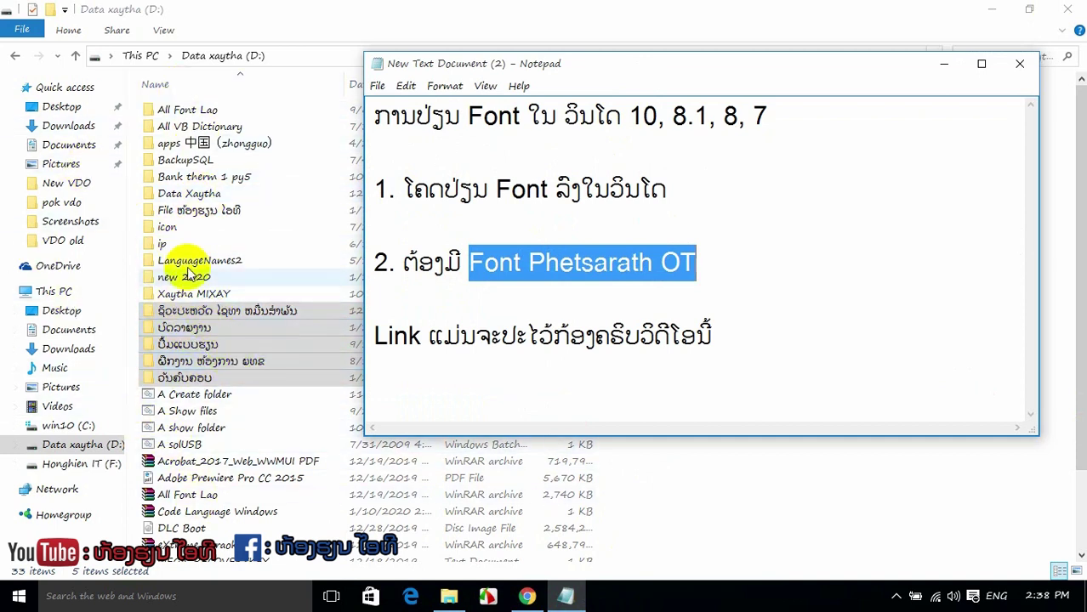
{"action": "left_click_drag", "start_coordinate": [816, 111], "coordinate": [379, 134]}
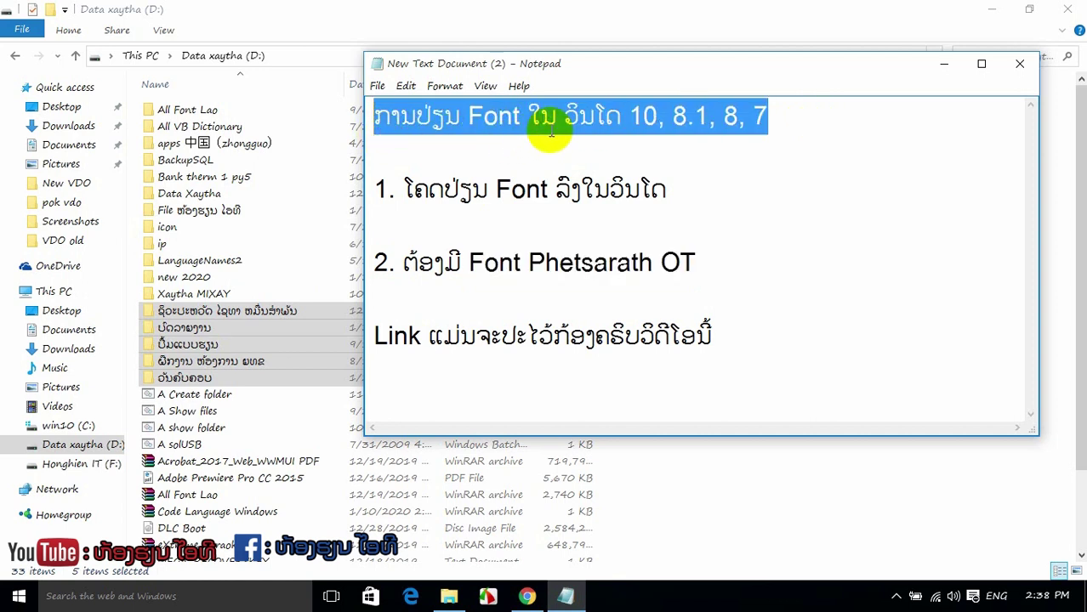
{"action": "left_click", "coordinate": [759, 270]}
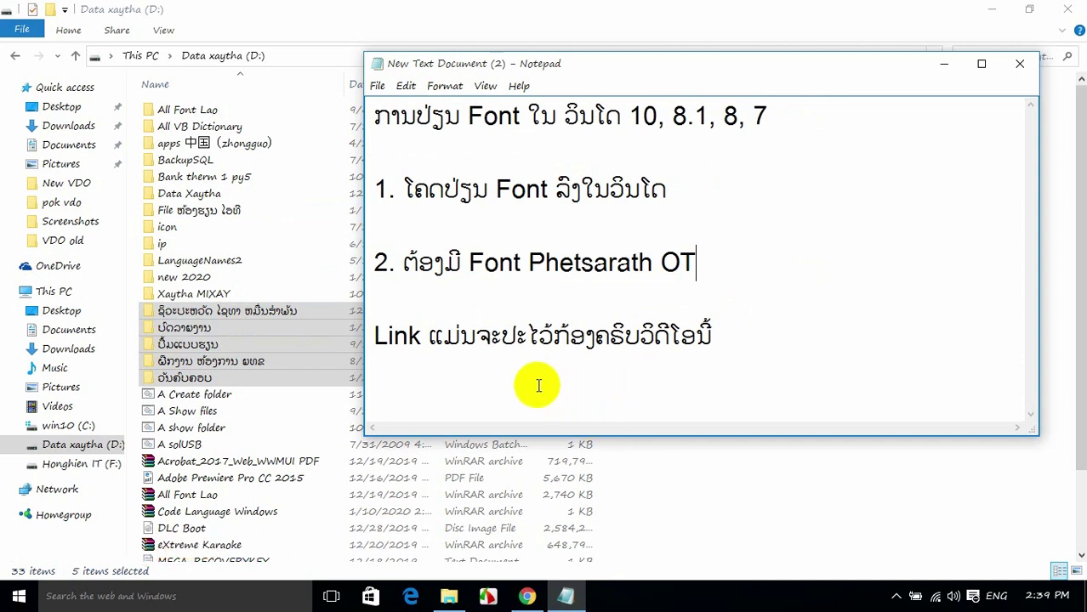
{"action": "left_click_drag", "start_coordinate": [698, 264], "coordinate": [383, 265]}
{"action": "left_click_drag", "start_coordinate": [356, 219], "coordinate": [359, 197]}
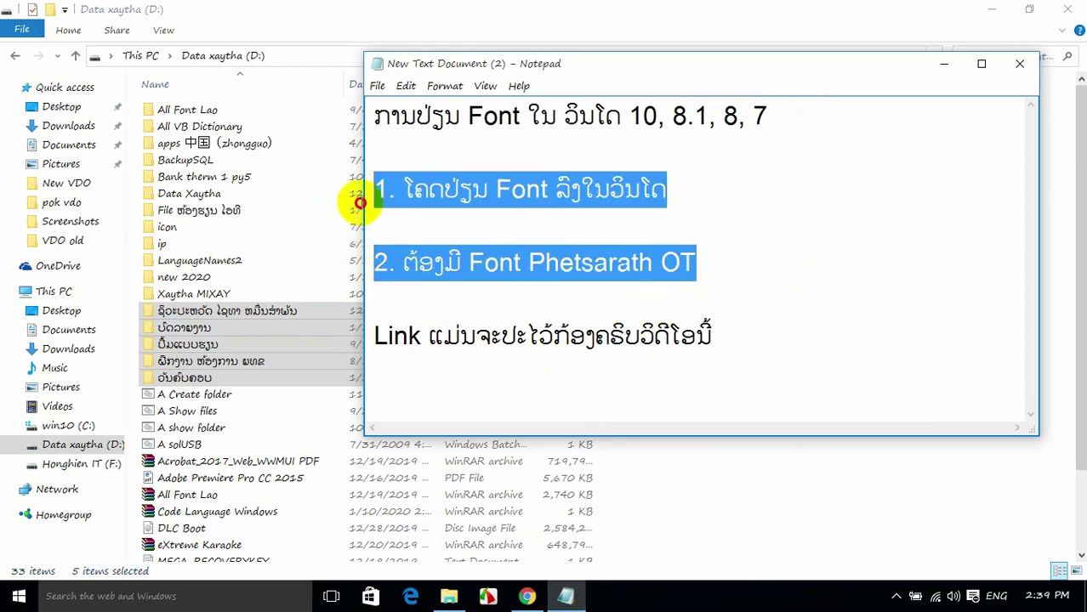
Close File Explorer and highlight requirement 1 and requirement 2 in the notes one after the other.
{"action": "left_click", "coordinate": [1060, 10]}
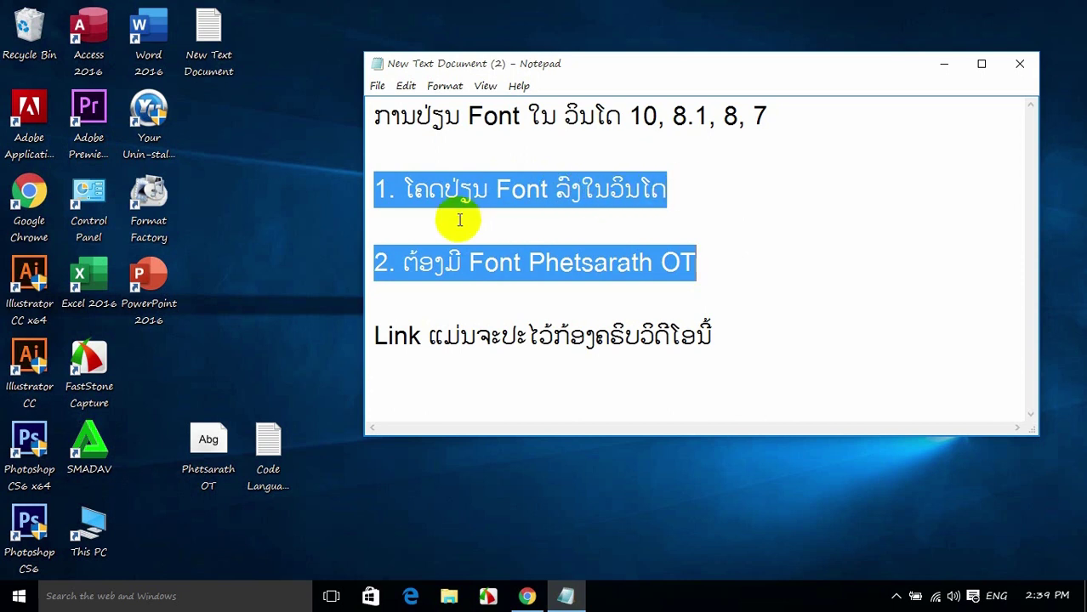
{"action": "left_click", "coordinate": [426, 207]}
{"action": "left_click_drag", "start_coordinate": [669, 189], "coordinate": [367, 188]}
{"action": "left_click_drag", "start_coordinate": [703, 261], "coordinate": [425, 267]}
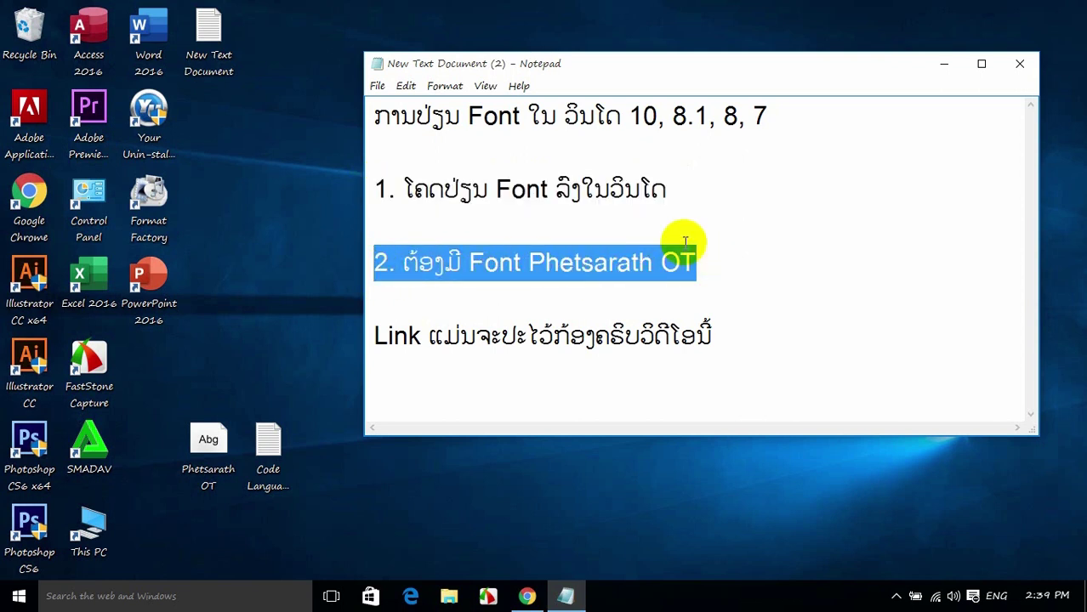
Arrange the Code Language Windows text file and the Phetsarath OT font file side by side, one row higher on the desktop.
{"action": "left_click_drag", "start_coordinate": [268, 444], "coordinate": [228, 334]}
{"action": "left_click_drag", "start_coordinate": [208, 447], "coordinate": [270, 371]}
{"action": "left_click_drag", "start_coordinate": [211, 291], "coordinate": [259, 417]}
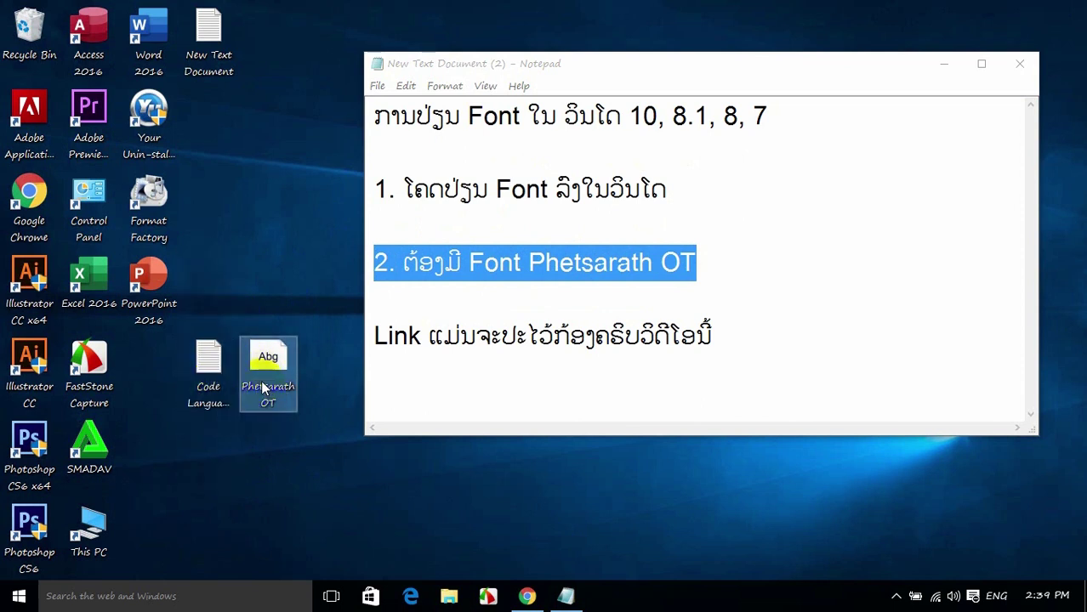
{"action": "double_click", "coordinate": [277, 347]}
{"action": "left_click_drag", "start_coordinate": [274, 223], "coordinate": [274, 223]}
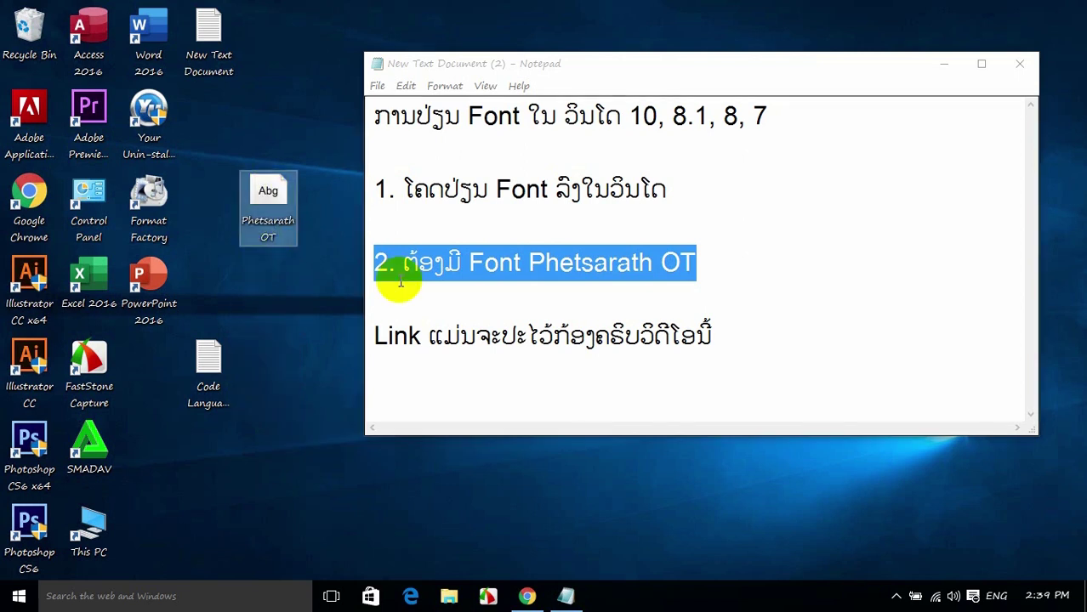
{"action": "left_click_drag", "start_coordinate": [204, 364], "coordinate": [263, 364]}
{"action": "left_click_drag", "start_coordinate": [204, 338], "coordinate": [336, 476]}
{"action": "left_click", "coordinate": [255, 371]}
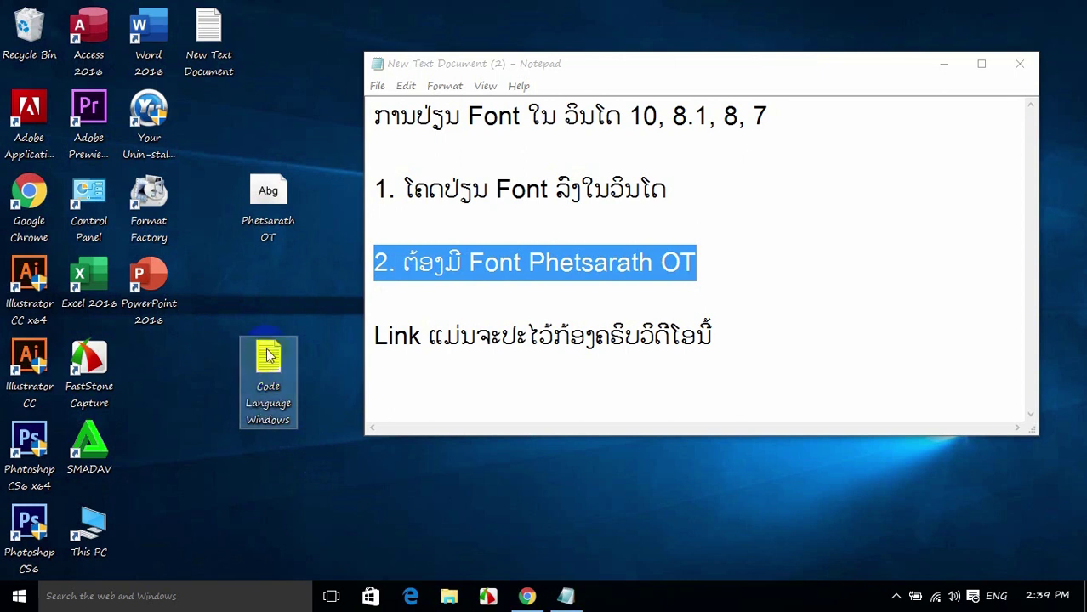
{"action": "left_click_drag", "start_coordinate": [260, 373], "coordinate": [202, 366]}
{"action": "left_click_drag", "start_coordinate": [271, 216], "coordinate": [234, 392]}
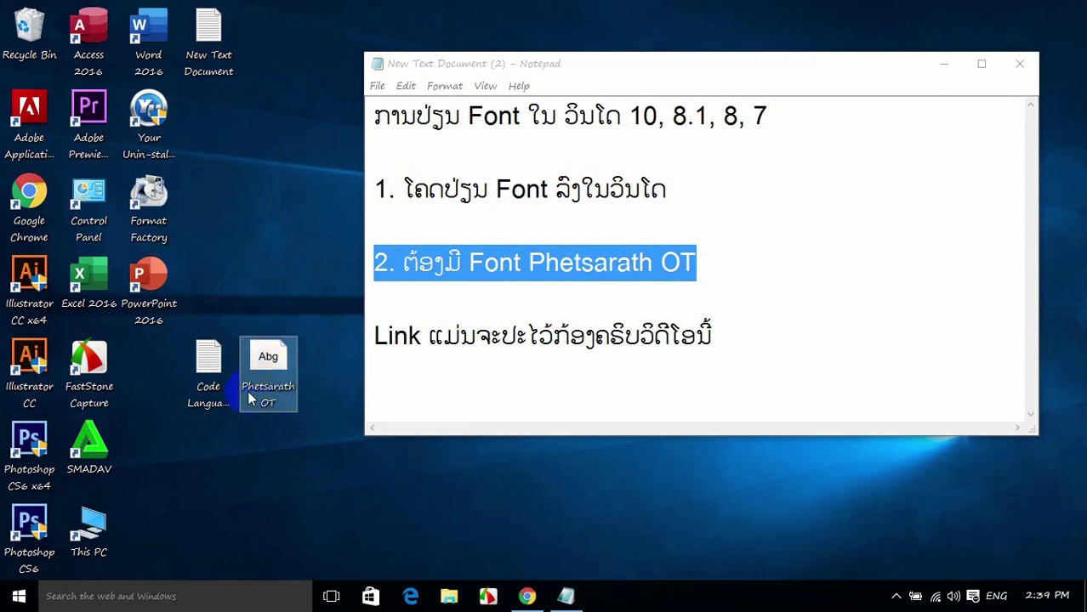
{"action": "left_click_drag", "start_coordinate": [165, 338], "coordinate": [352, 466]}
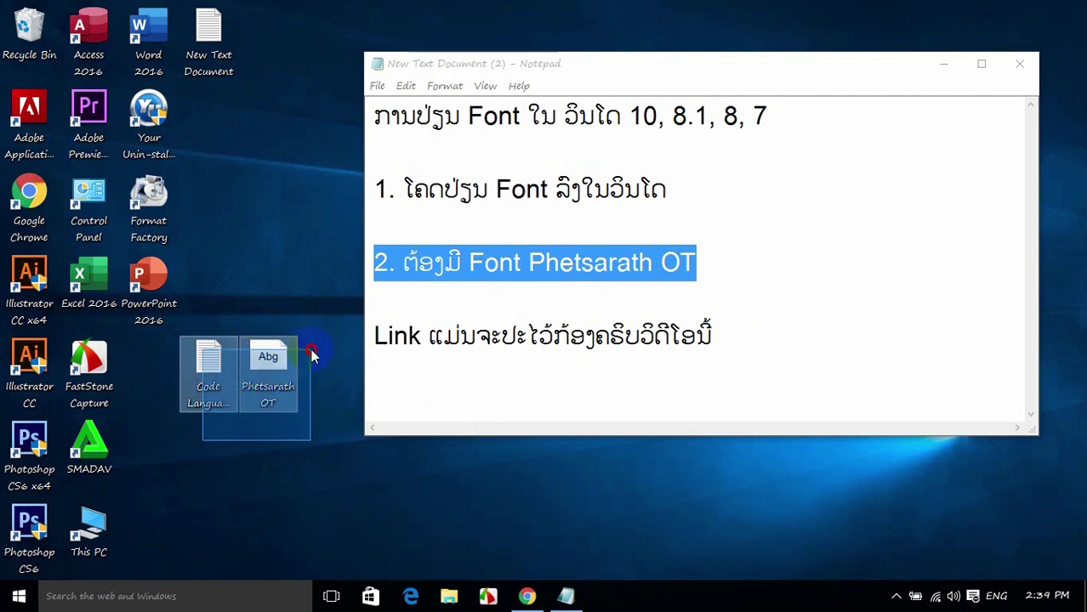
Highlight the line about the download link in the notes and clear the selection.
{"action": "left_click", "coordinate": [410, 364]}
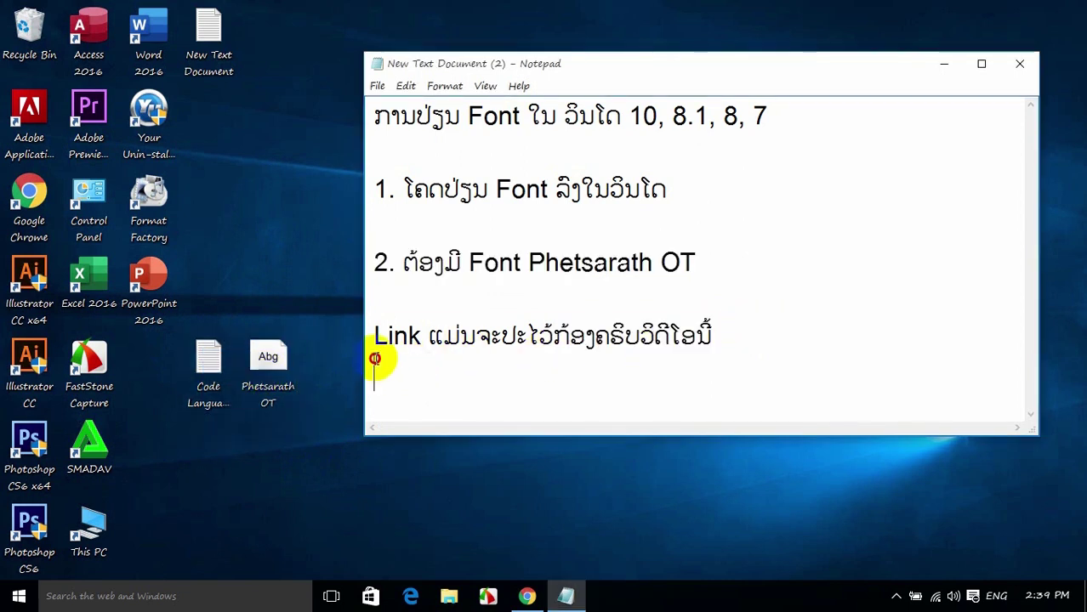
{"action": "left_click_drag", "start_coordinate": [376, 359], "coordinate": [375, 344]}
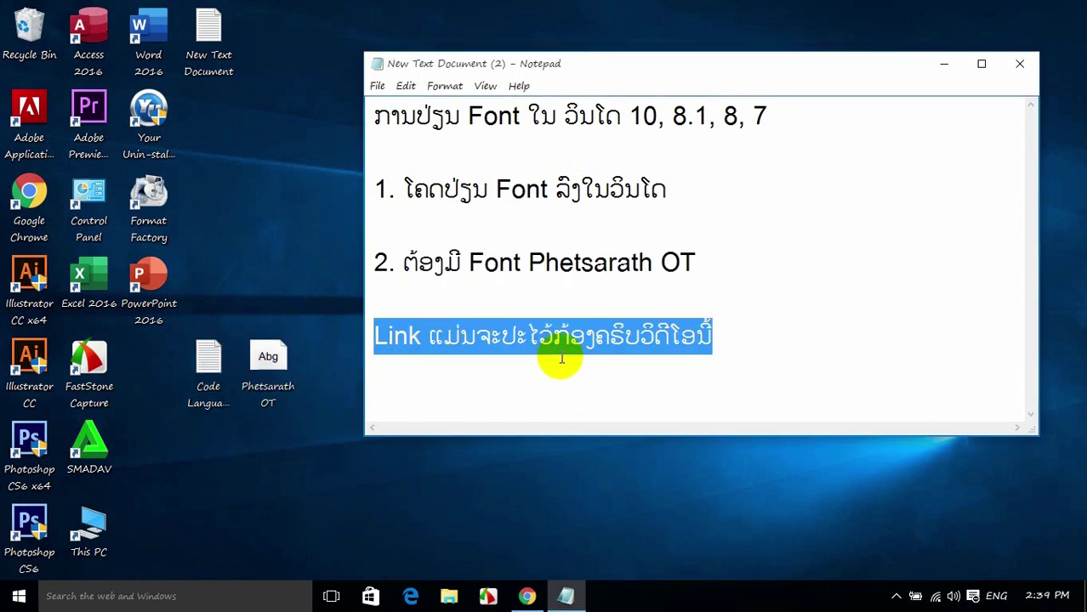
{"action": "left_click", "coordinate": [765, 313]}
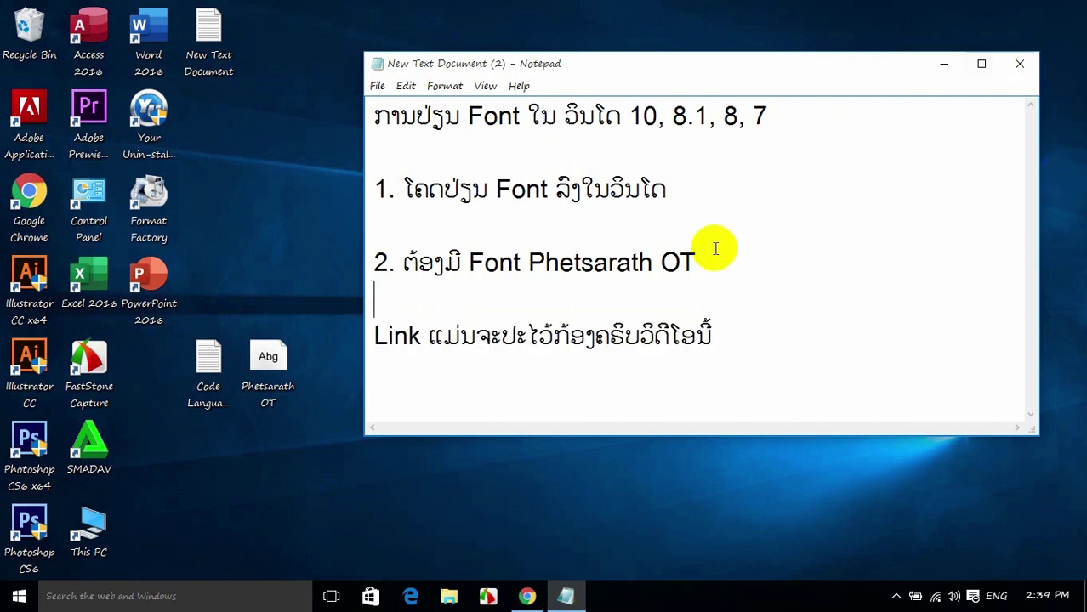
Switch to Chrome and view the MEGA pages of Code Language Windows.rar and Phetsarath OT.rar, selecting each page's address.
{"action": "left_click", "coordinate": [528, 598]}
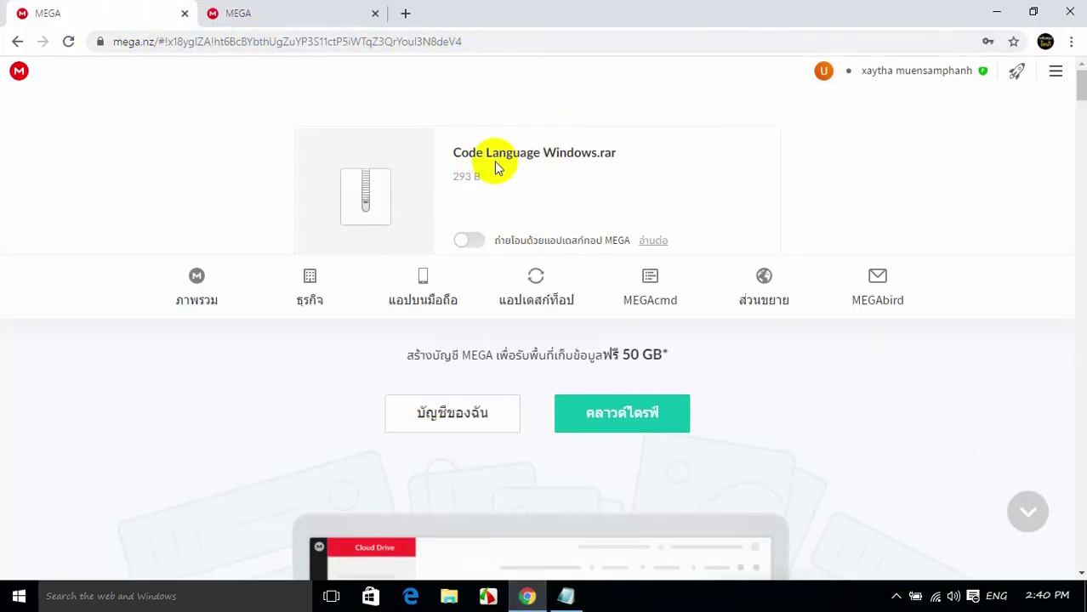
{"action": "left_click", "coordinate": [231, 39]}
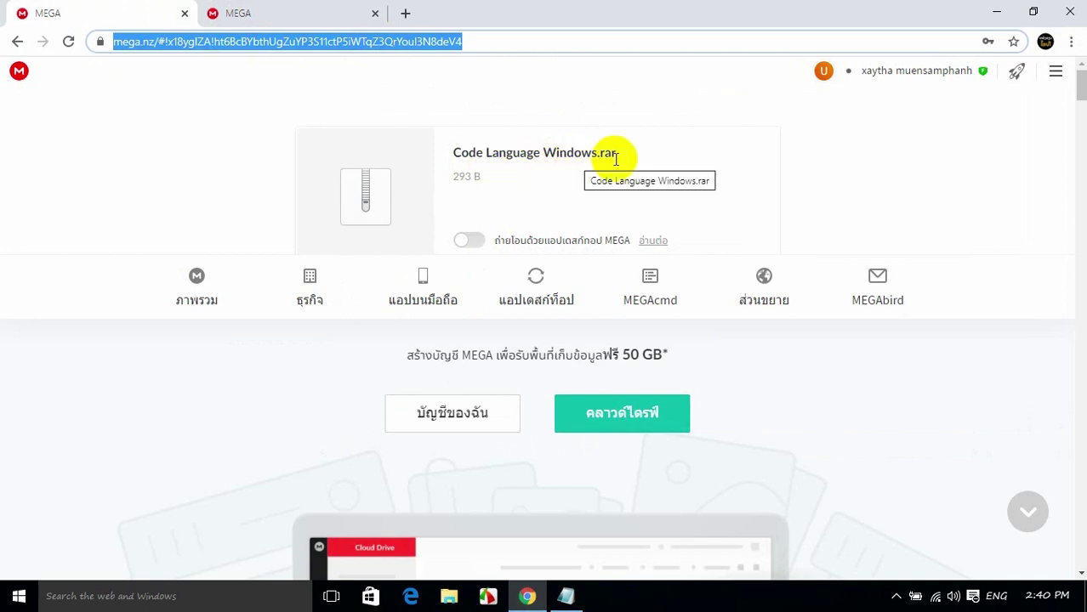
{"action": "left_click", "coordinate": [274, 18]}
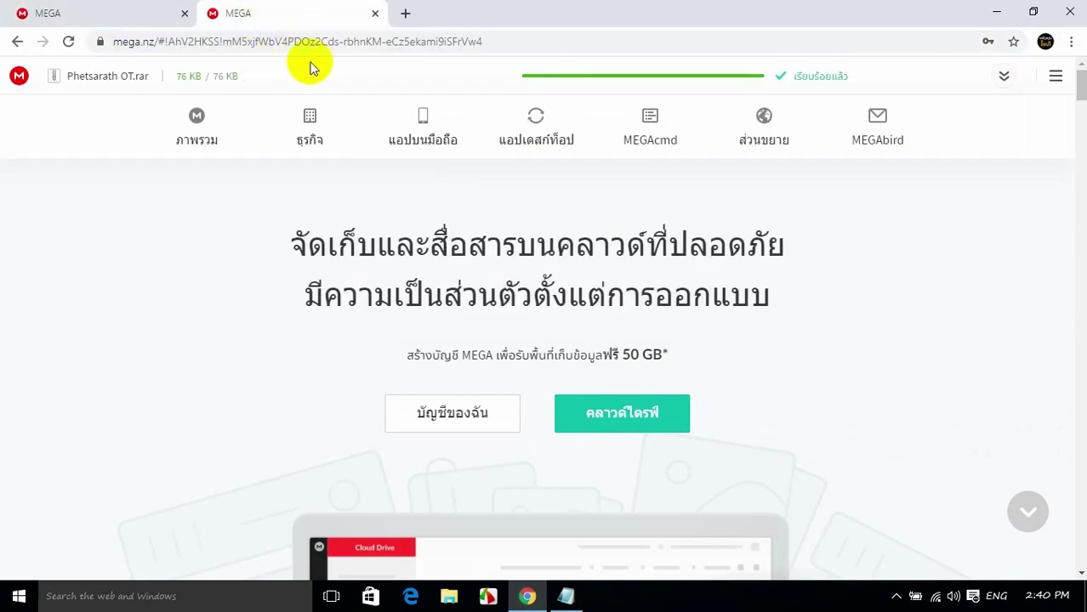
{"action": "left_click", "coordinate": [287, 41]}
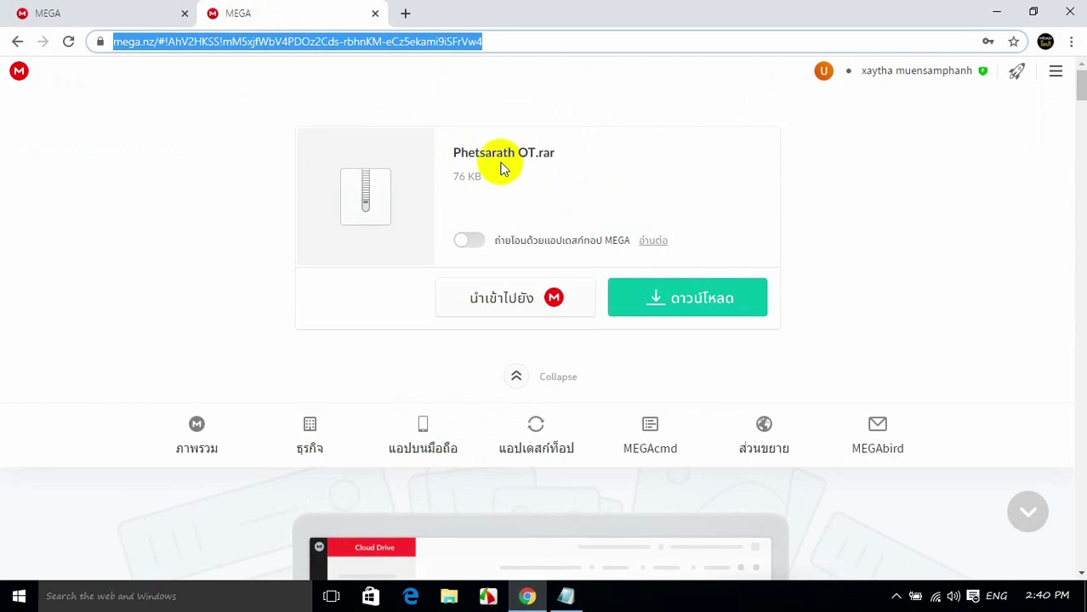
{"action": "left_click", "coordinate": [675, 313]}
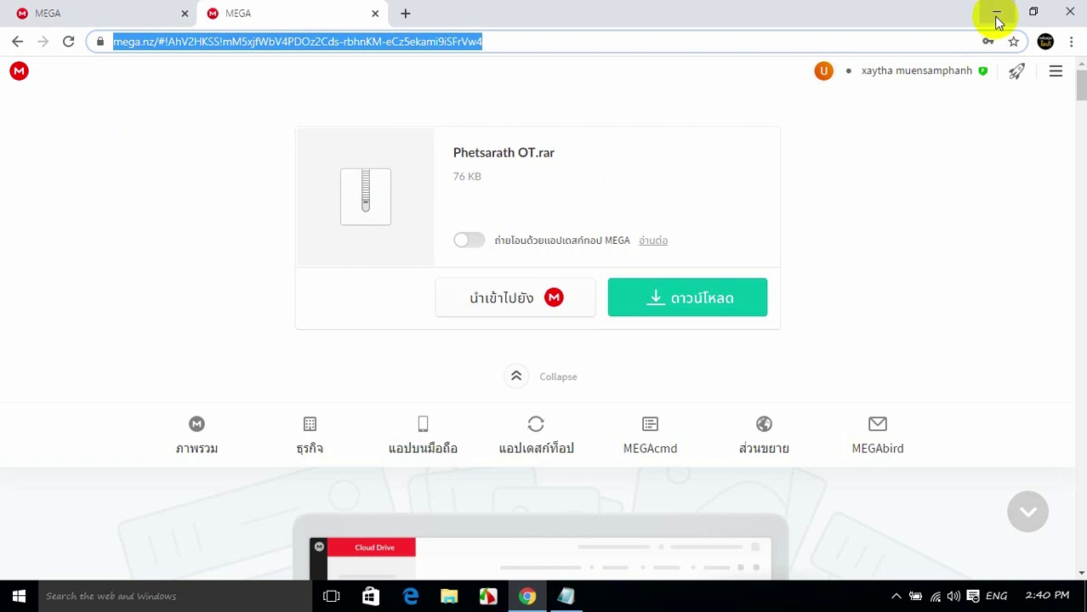
Revisit the Code Language Windows.rar page and download Phetsarath OT.rar from its MEGA page.
{"action": "left_click", "coordinate": [44, 13]}
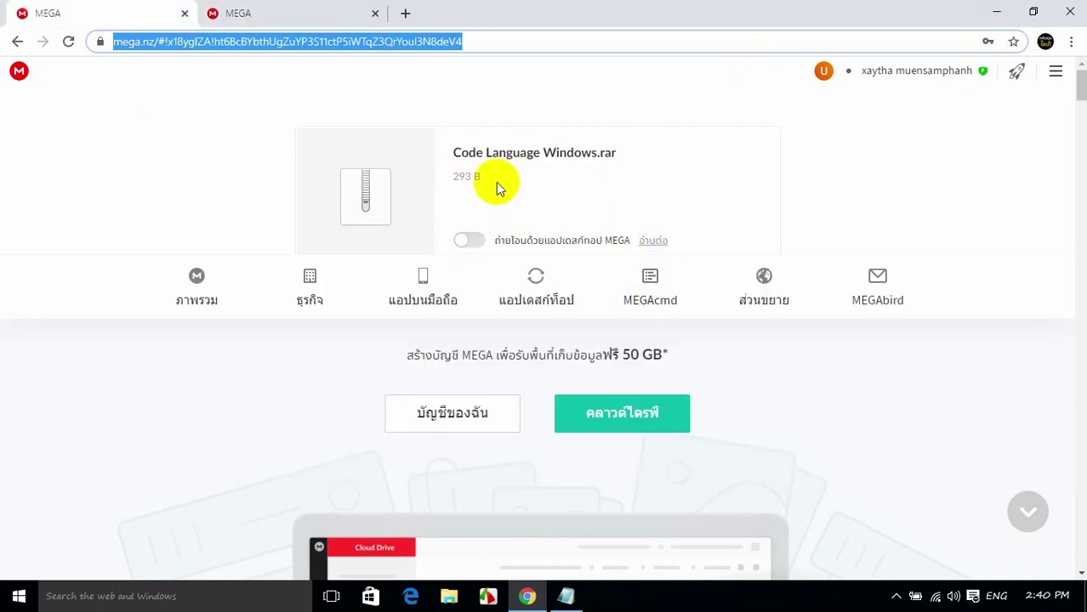
{"action": "left_click", "coordinate": [274, 15]}
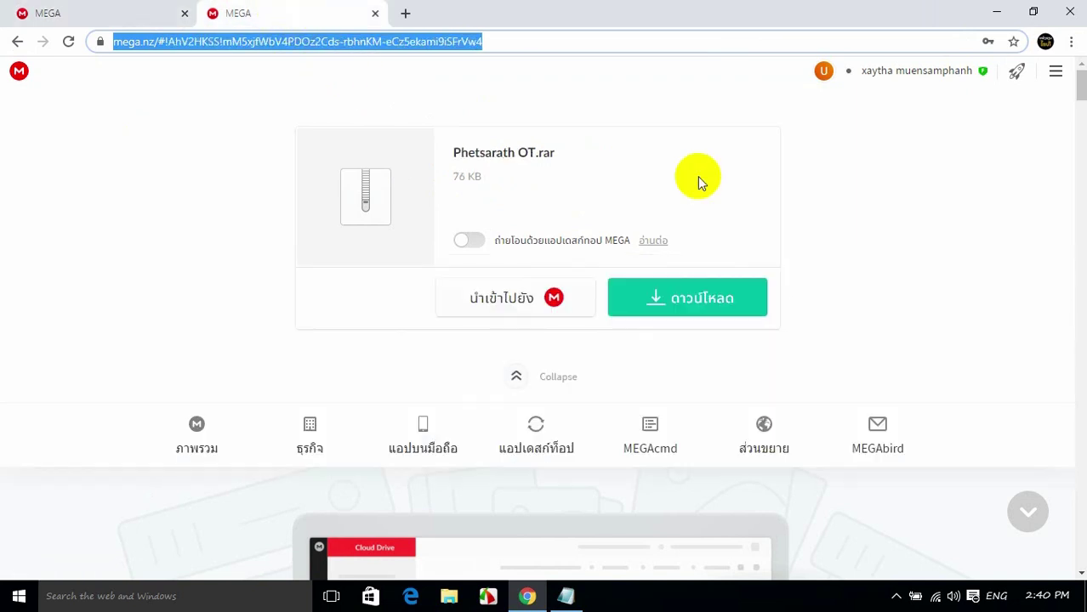
{"action": "left_click", "coordinate": [713, 303]}
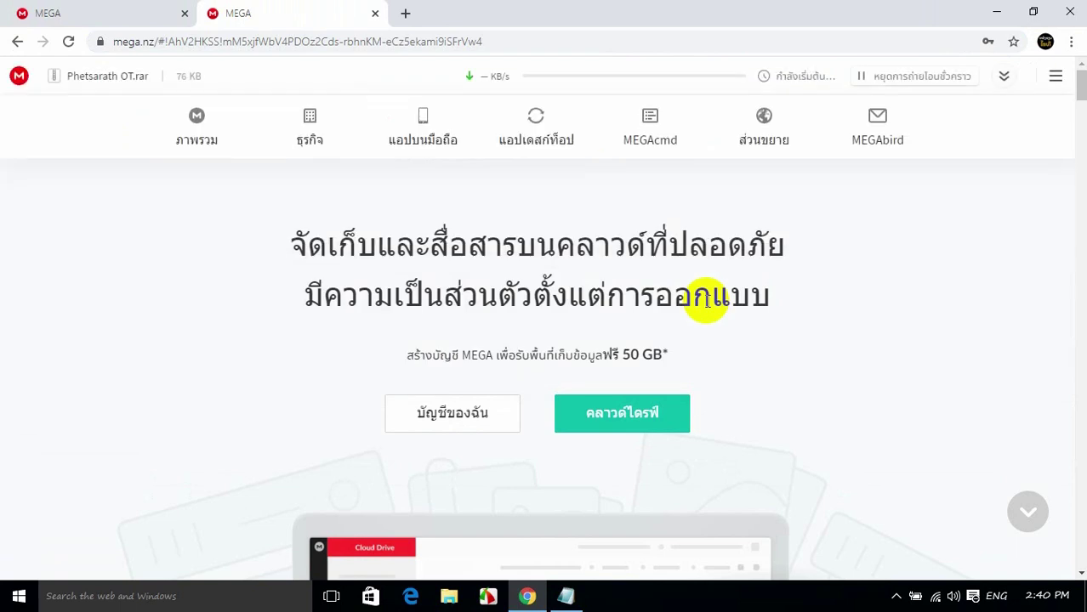
Reload the MEGA page of Code Language Windows.rar and download the archive.
{"action": "left_click", "coordinate": [117, 17]}
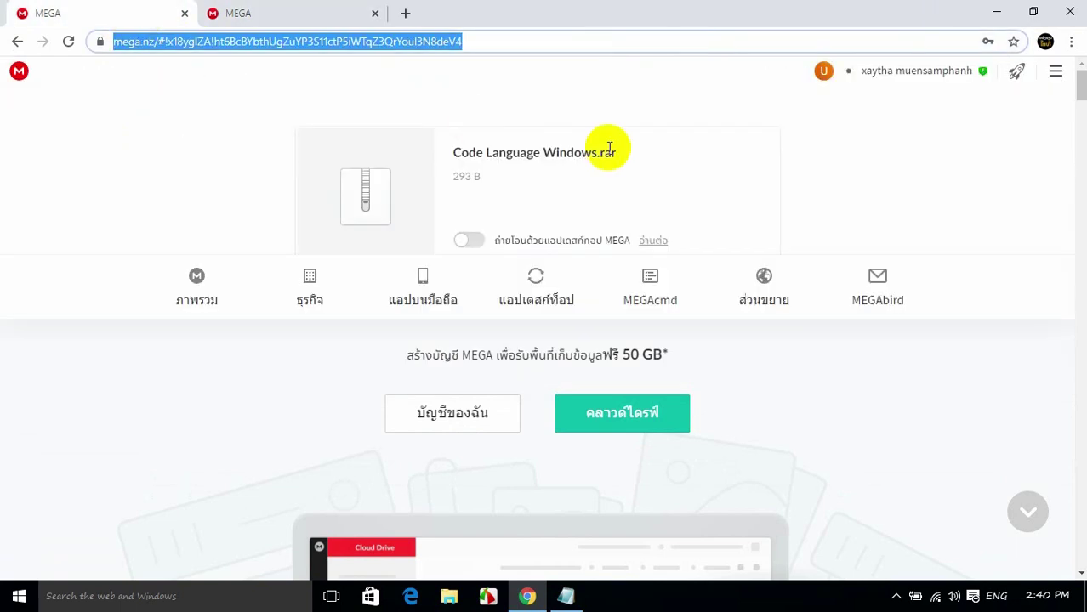
{"action": "left_click", "coordinate": [492, 43]}
{"action": "key", "text": "Return"}
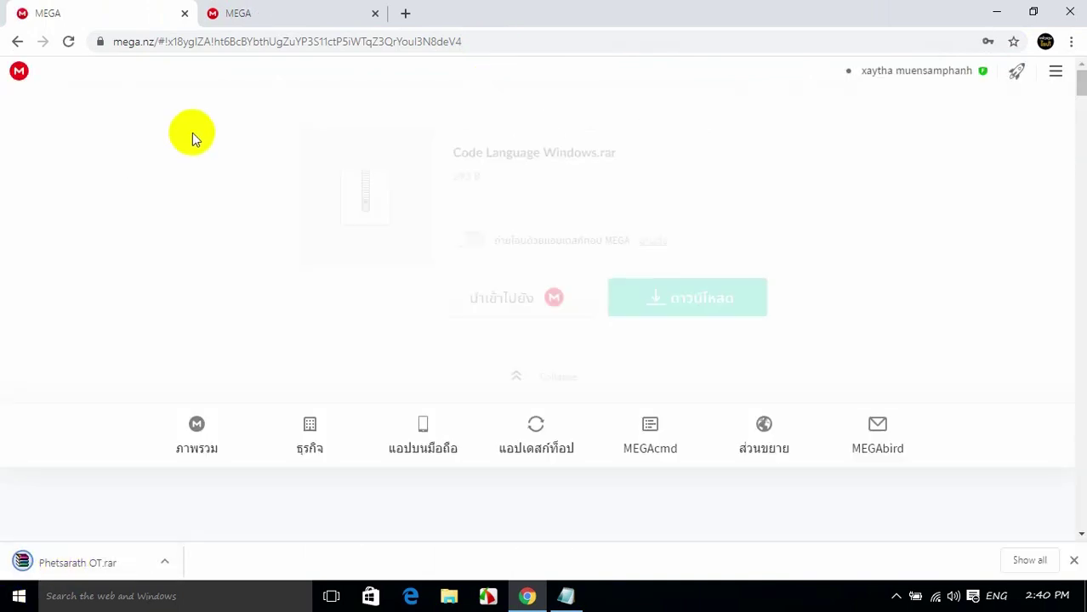
{"action": "left_click", "coordinate": [682, 314]}
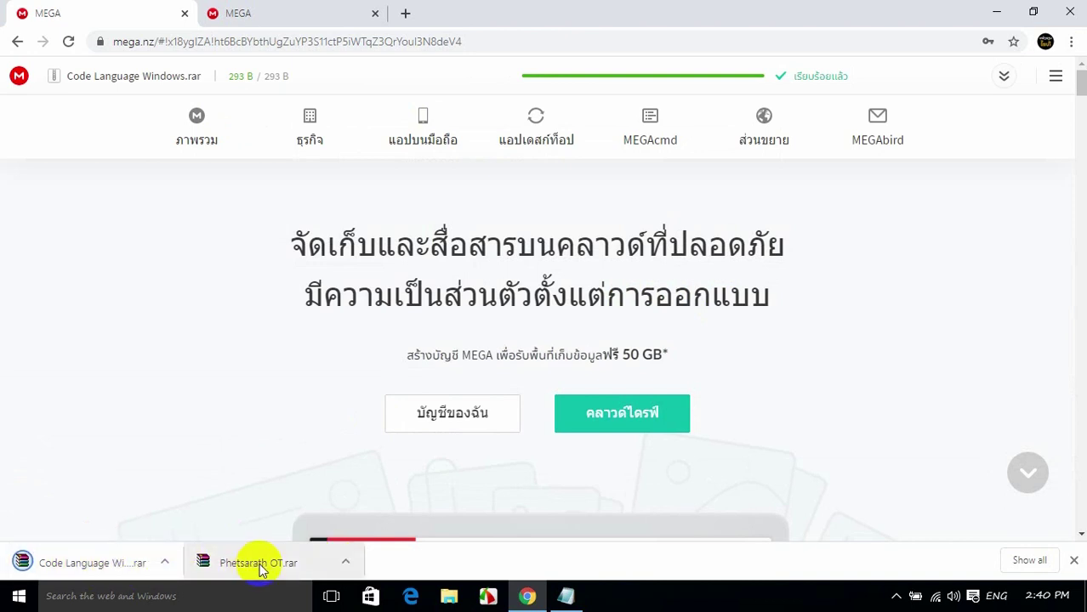
Show the downloaded Phetsarath OT.rar in its folder and extract both archives there.
{"action": "left_click", "coordinate": [346, 563]}
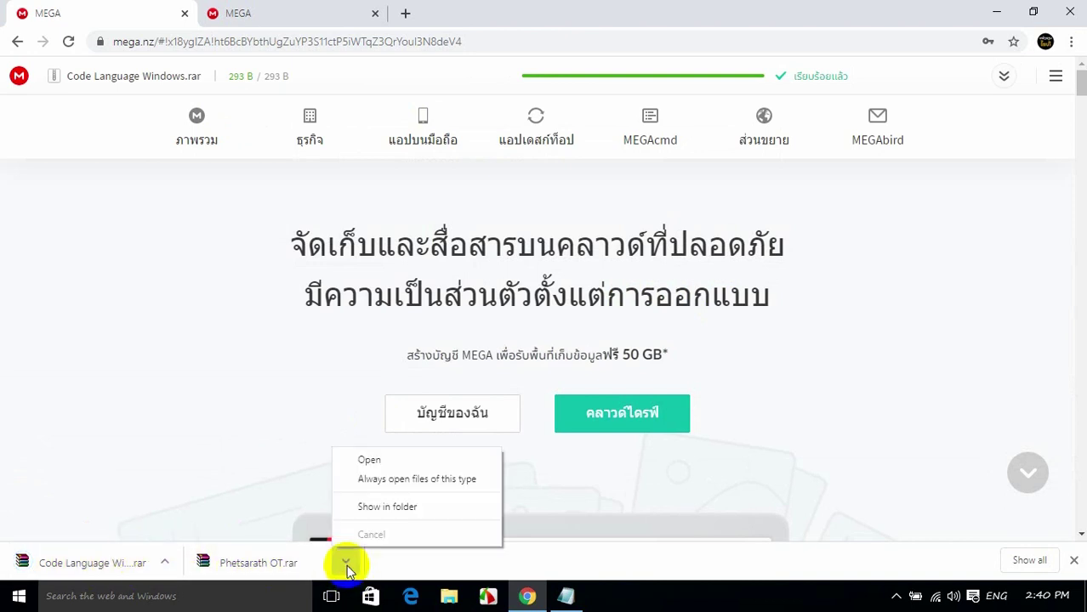
{"action": "left_click", "coordinate": [377, 509]}
{"action": "left_click_drag", "start_coordinate": [300, 385], "coordinate": [347, 151]}
{"action": "left_click", "coordinate": [347, 148]}
{"action": "left_click_drag", "start_coordinate": [274, 204], "coordinate": [264, 100]}
{"action": "left_click_drag", "start_coordinate": [290, 183], "coordinate": [275, 125]}
{"action": "right_click", "coordinate": [274, 126]}
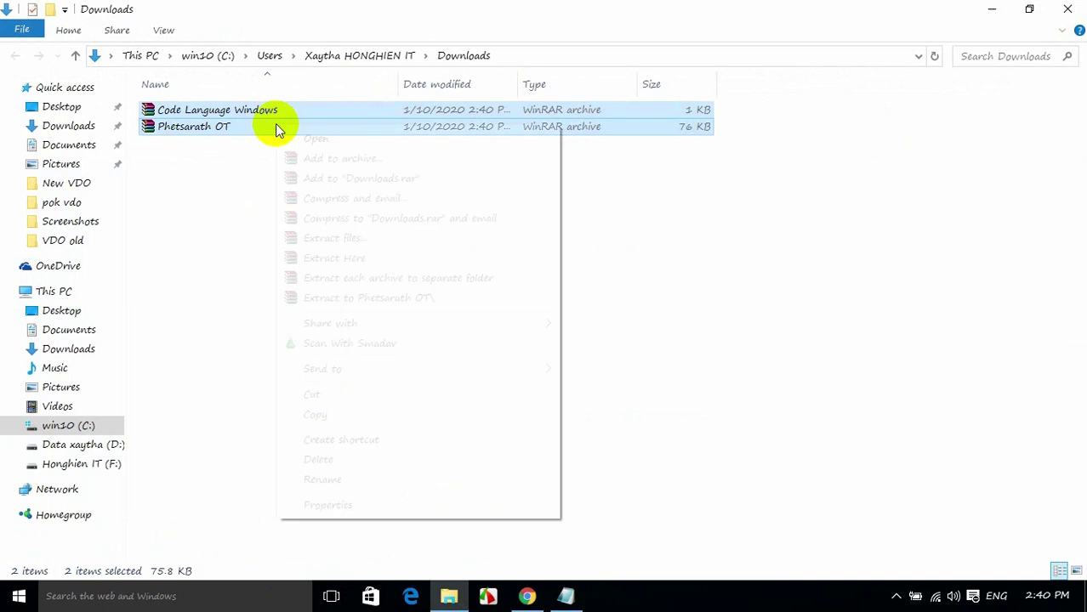
{"action": "left_click", "coordinate": [355, 259]}
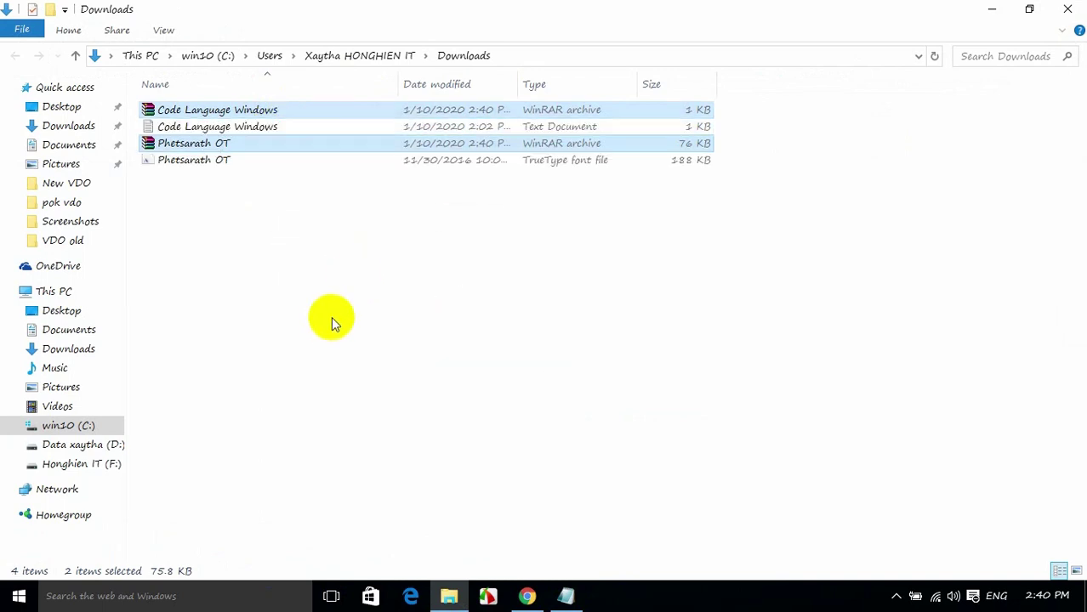
Refresh the Downloads folder, display its files as large icons, and check the extracted text and font files.
{"action": "left_click_drag", "start_coordinate": [281, 291], "coordinate": [223, 97]}
{"action": "right_click", "coordinate": [262, 207]}
{"action": "left_click", "coordinate": [307, 281]}
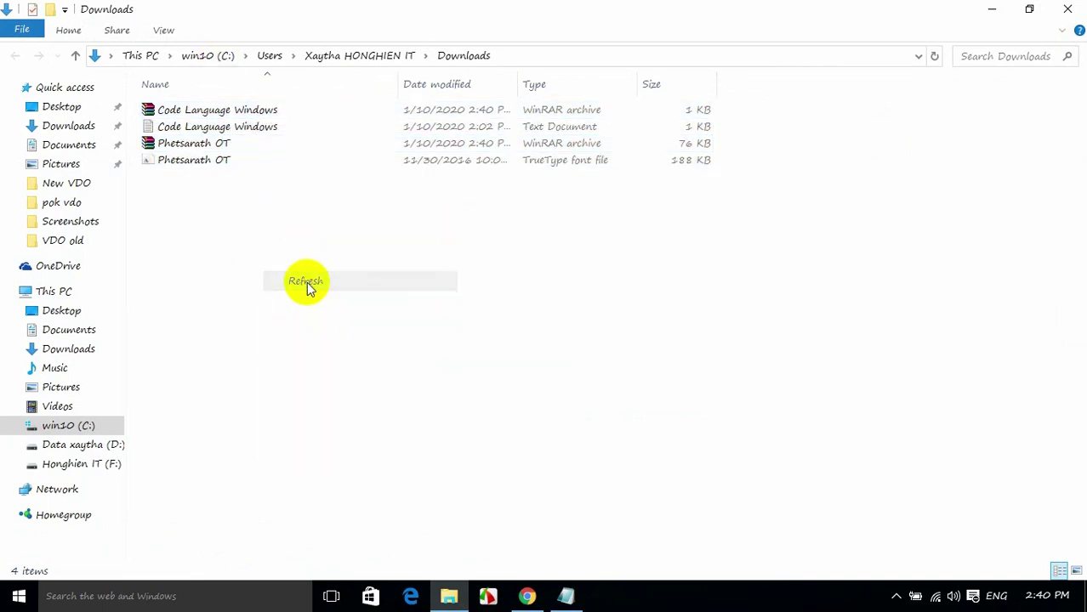
{"action": "left_click", "coordinate": [1076, 571]}
{"action": "left_click", "coordinate": [266, 167]}
{"action": "left_click", "coordinate": [437, 121]}
{"action": "left_click", "coordinate": [271, 166]}
{"action": "left_click", "coordinate": [460, 164]}
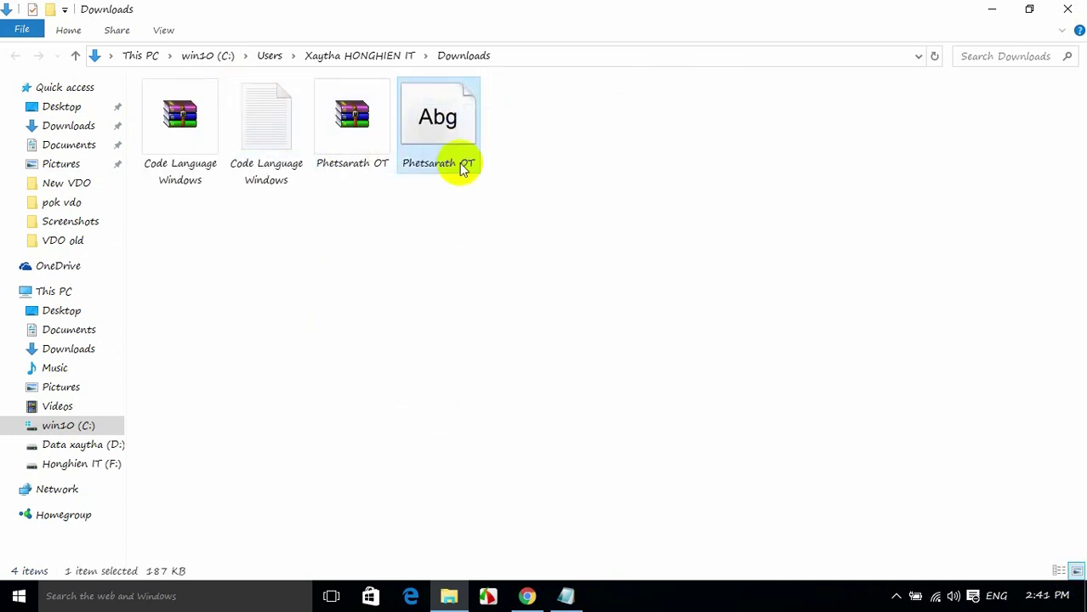
{"action": "left_click", "coordinate": [273, 162]}
{"action": "left_click", "coordinate": [459, 128]}
Minimize the Downloads folder and Chrome, and select the Code Language Windows and Phetsarath OT files on the desktop.
{"action": "left_click", "coordinate": [995, 15]}
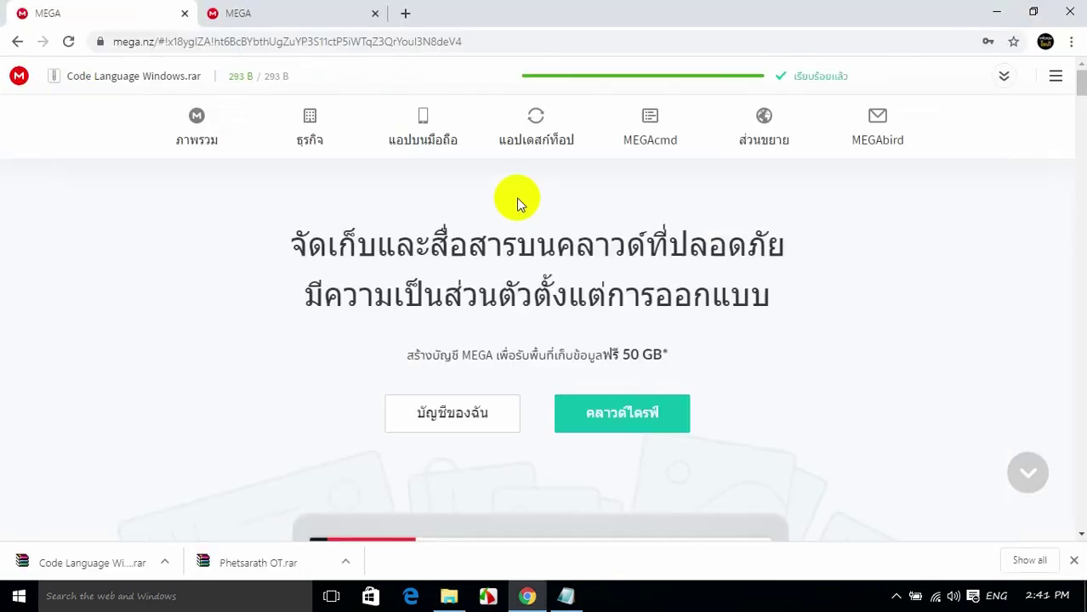
{"action": "left_click", "coordinate": [997, 14]}
{"action": "left_click_drag", "start_coordinate": [145, 339], "coordinate": [332, 426]}
{"action": "left_click_drag", "start_coordinate": [285, 277], "coordinate": [223, 449]}
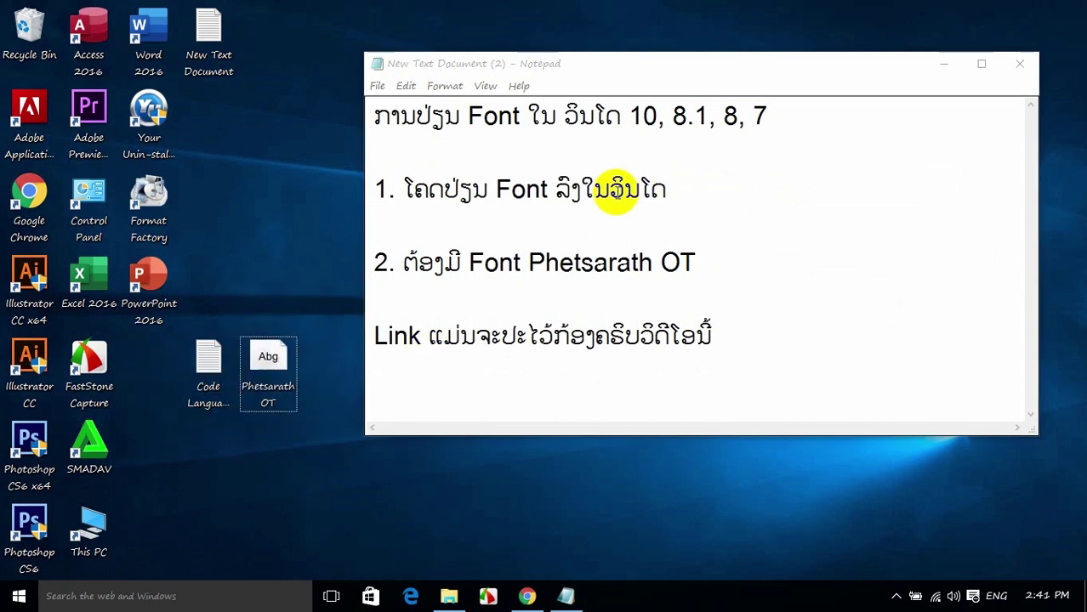
{"action": "left_click_drag", "start_coordinate": [161, 416], "coordinate": [372, 327]}
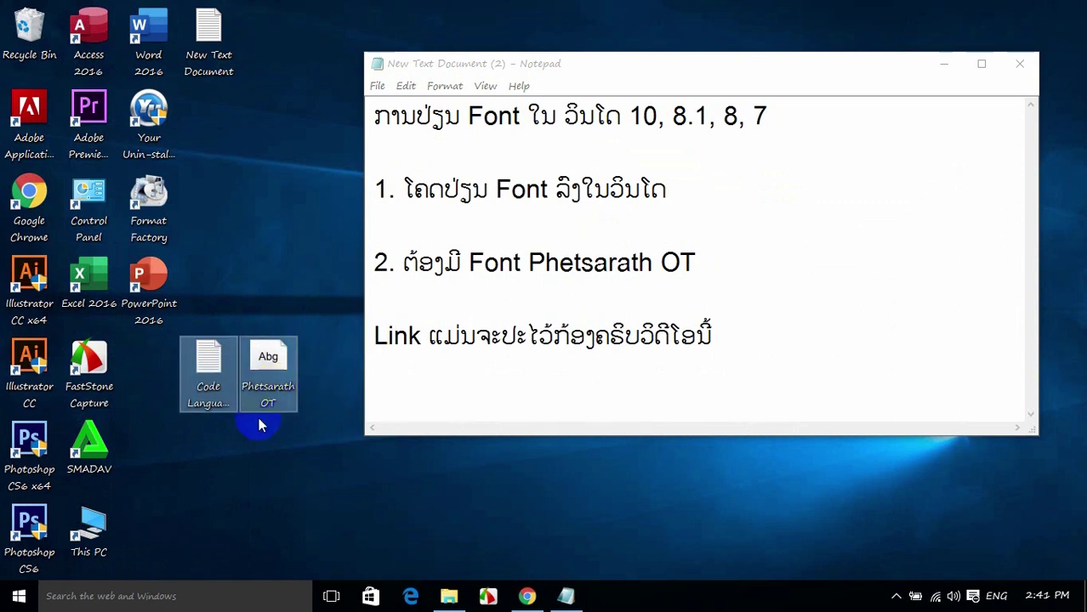
{"action": "left_click", "coordinate": [250, 452]}
{"action": "left_click_drag", "start_coordinate": [141, 461], "coordinate": [369, 322]}
{"action": "left_click", "coordinate": [214, 360]}
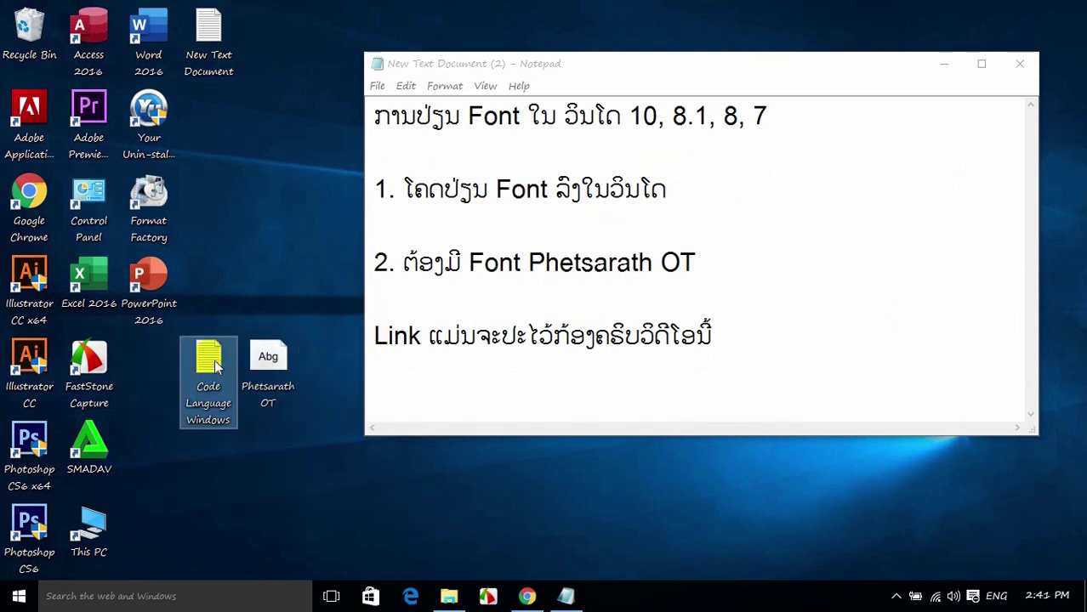
{"action": "left_click", "coordinate": [211, 391]}
{"action": "left_click", "coordinate": [207, 361]}
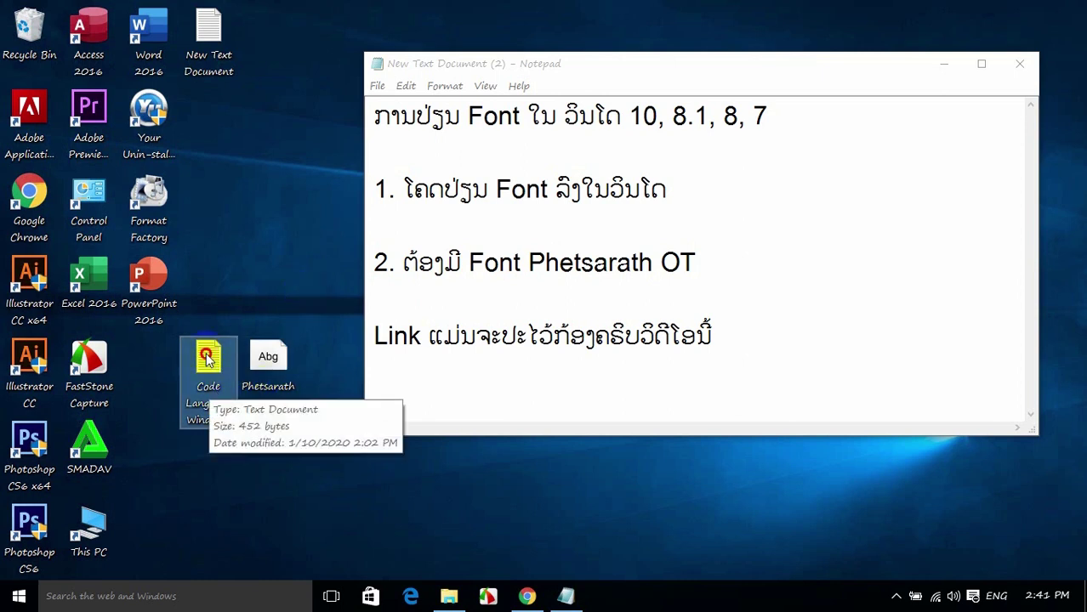
Open the Code Language Windows text file in Notepad, maximize it and view the full width of the registry code.
{"action": "double_click", "coordinate": [207, 359]}
{"action": "left_click", "coordinate": [476, 263]}
{"action": "left_click_drag", "start_coordinate": [683, 219], "coordinate": [472, 116]}
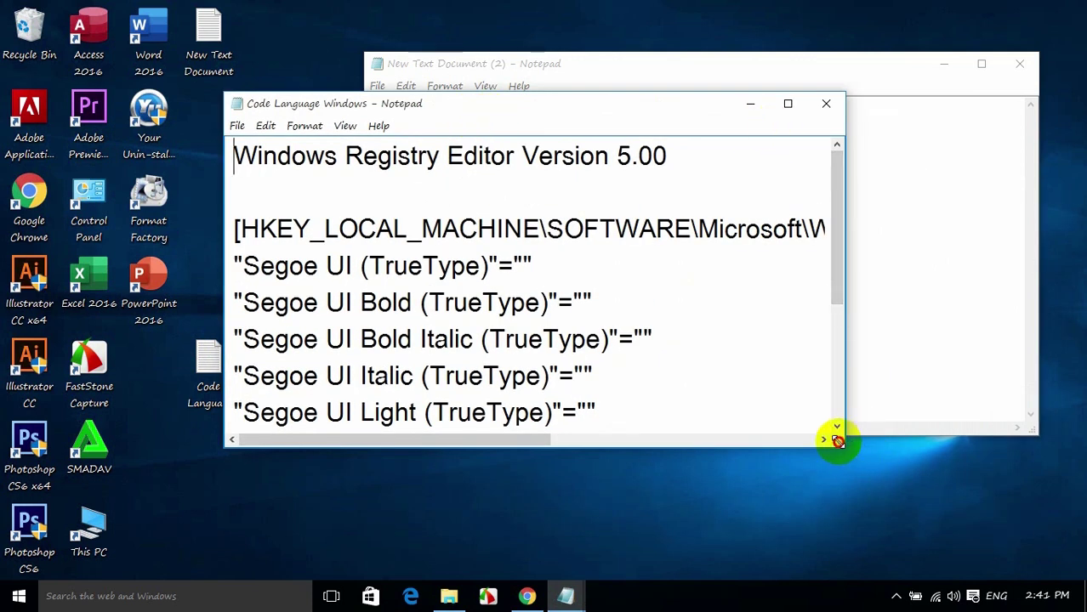
{"action": "left_click_drag", "start_coordinate": [838, 440], "coordinate": [925, 543]}
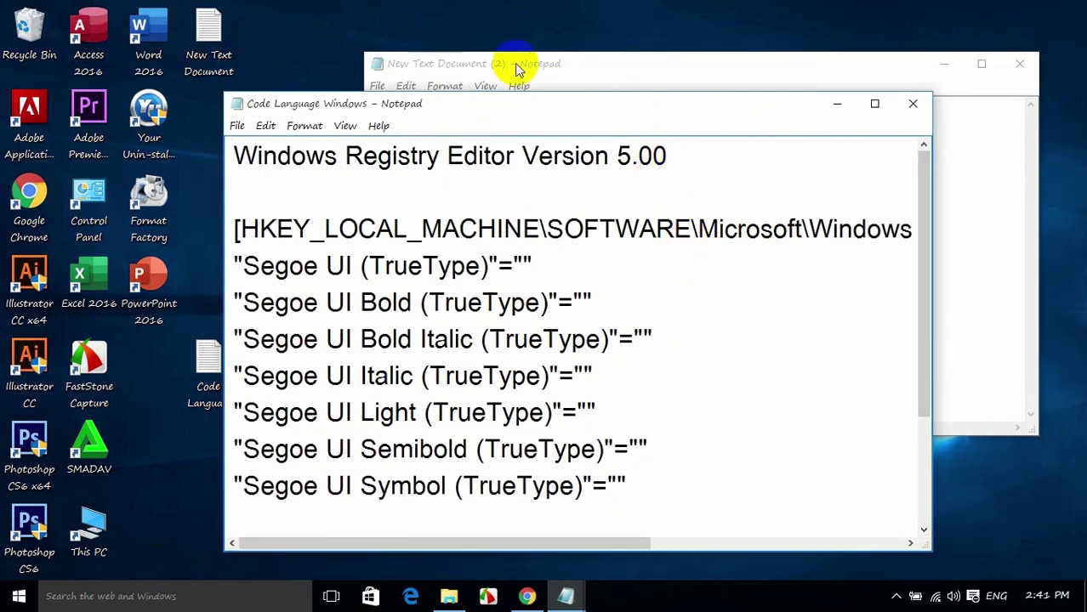
{"action": "left_click", "coordinate": [874, 103]}
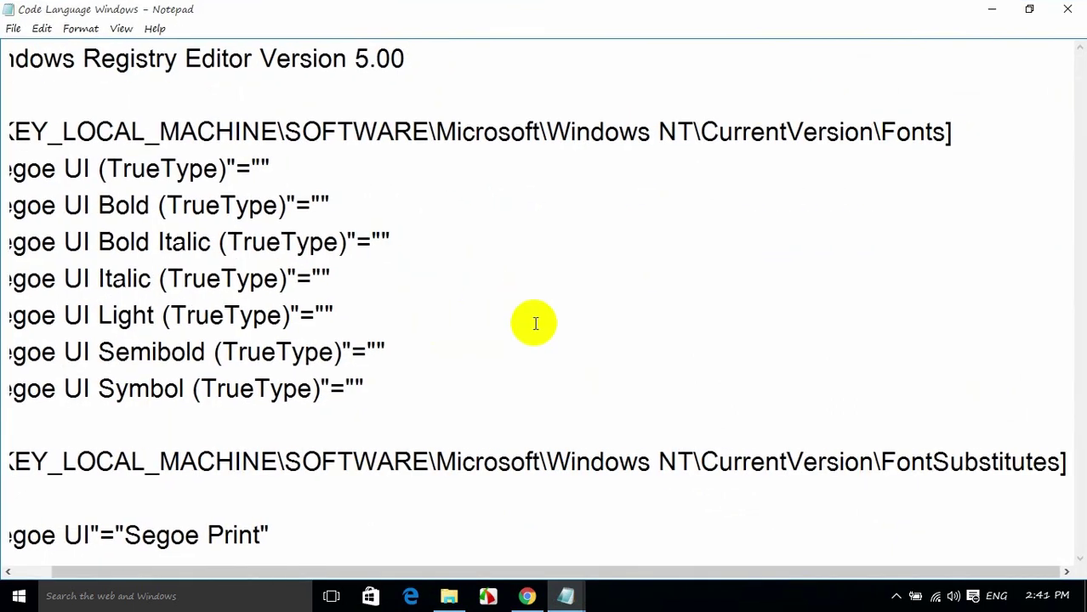
{"action": "scroll", "coordinate": [534, 376], "scroll_direction": "right", "scroll_amount": 1}
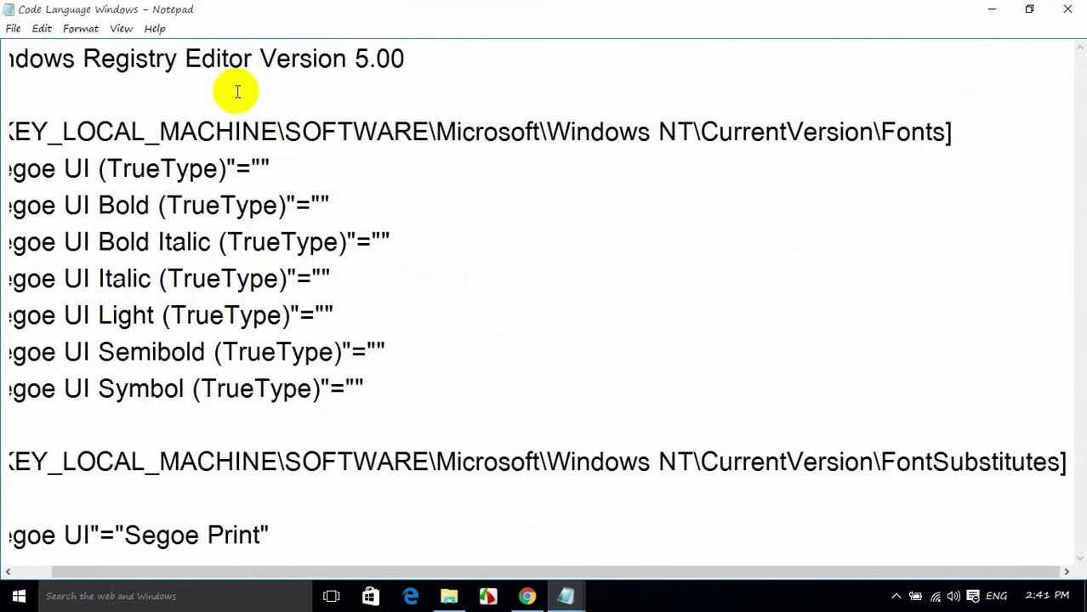
{"action": "scroll", "coordinate": [287, 450], "scroll_direction": "left", "scroll_amount": 1}
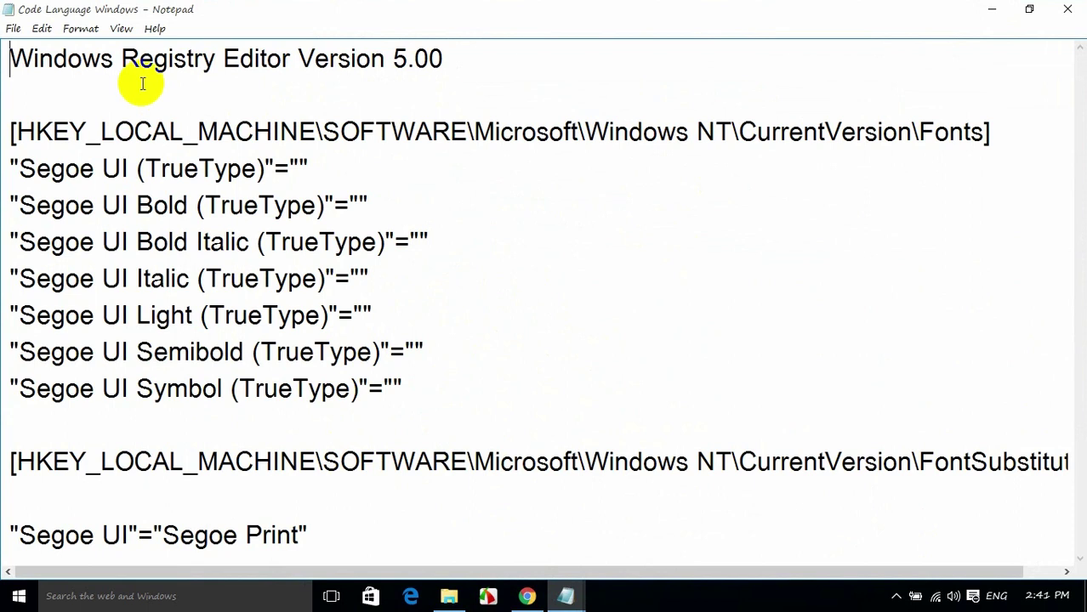
Set the Notepad text size to 22 with the Phetsarath OT font.
{"action": "left_click", "coordinate": [82, 29]}
{"action": "left_click", "coordinate": [100, 67]}
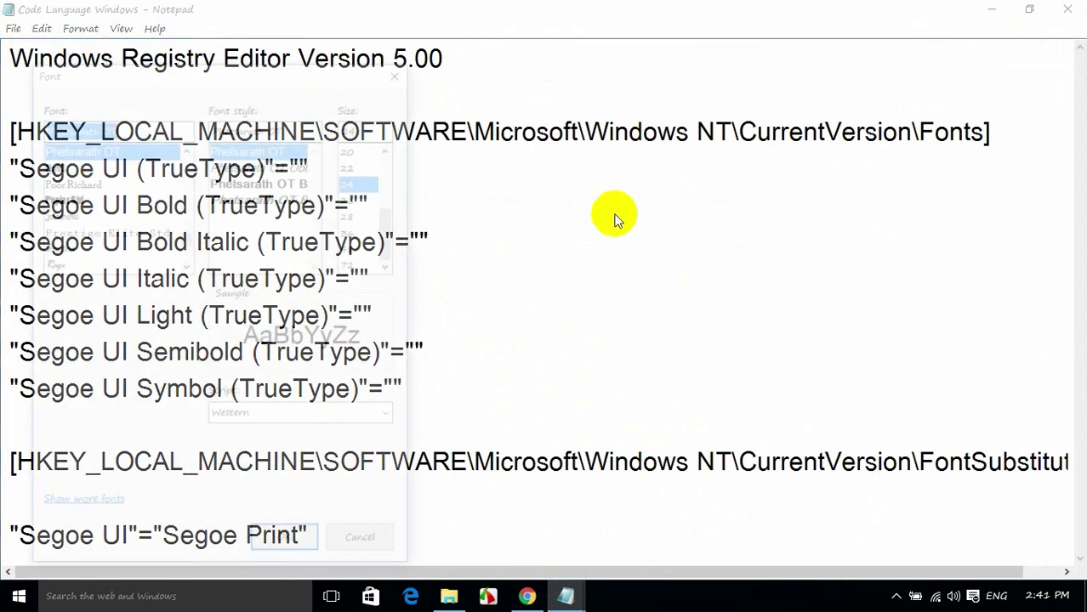
{"action": "left_click", "coordinate": [354, 163]}
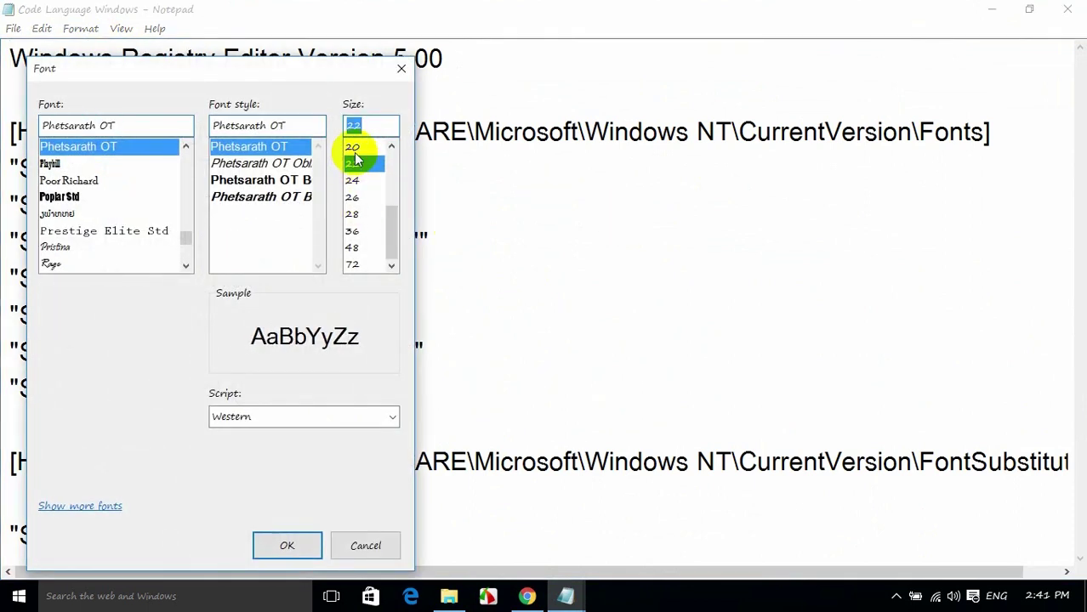
{"action": "left_click", "coordinate": [288, 545]}
Highlight the whole registry code, restore the Notepad window to its smaller size and clear the selection.
{"action": "left_click", "coordinate": [368, 466]}
{"action": "left_click_drag", "start_coordinate": [302, 477], "coordinate": [3, 51]}
{"action": "left_click", "coordinate": [1030, 11]}
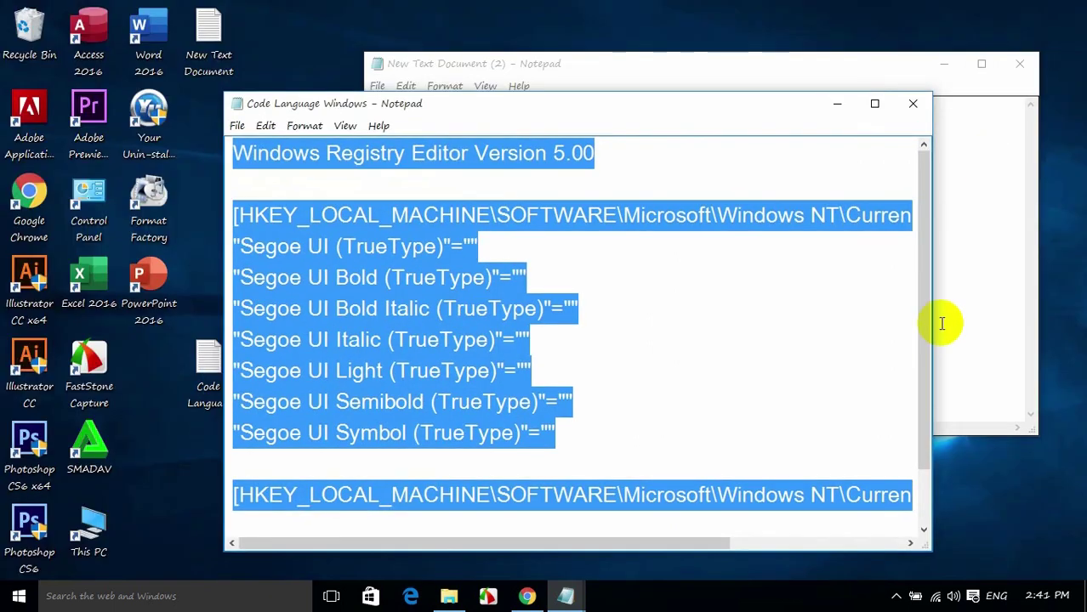
{"action": "left_click", "coordinate": [830, 359]}
Minimize the notes window, maximize the code window and highlight all its lines, from the header to the "Segoe UI" entry.
{"action": "left_click_drag", "start_coordinate": [751, 104], "coordinate": [627, 59]}
{"action": "left_click", "coordinate": [943, 64]}
{"action": "left_click", "coordinate": [748, 56]}
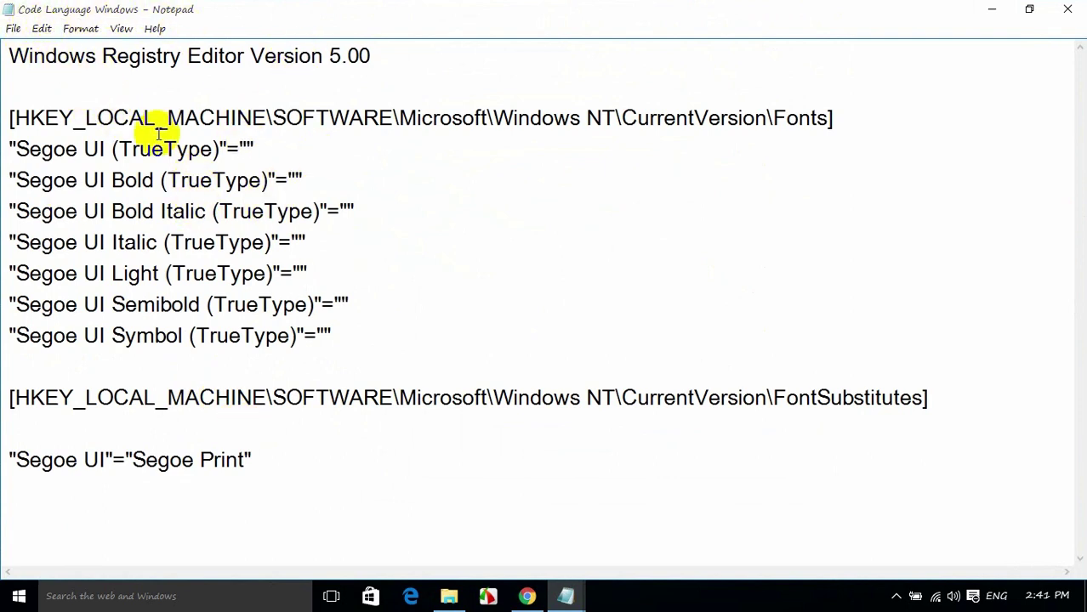
{"action": "left_click_drag", "start_coordinate": [267, 469], "coordinate": [5, 53]}
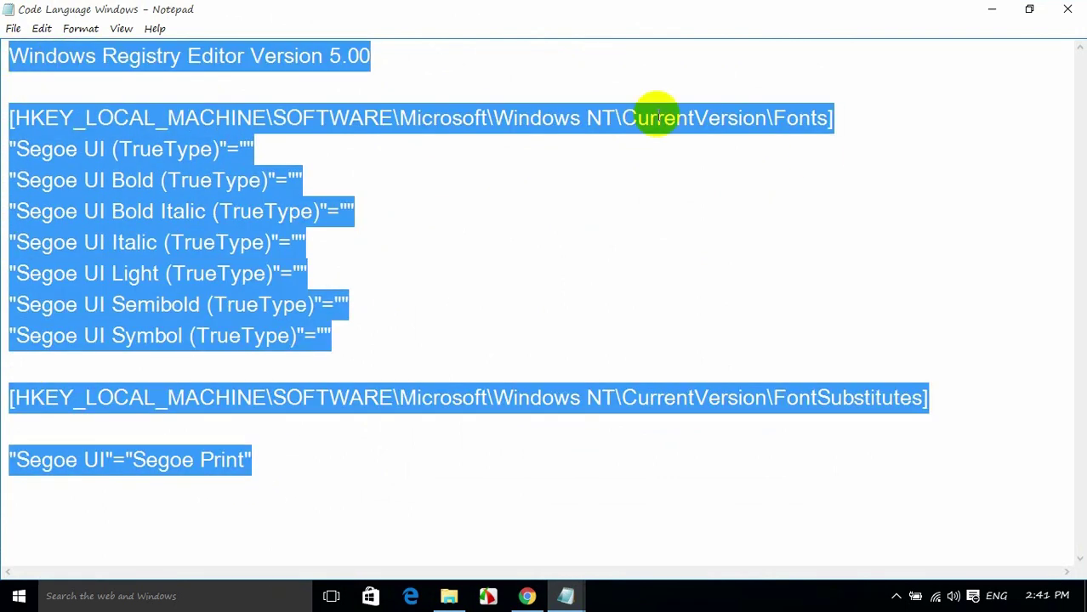
{"action": "left_click", "coordinate": [450, 218]}
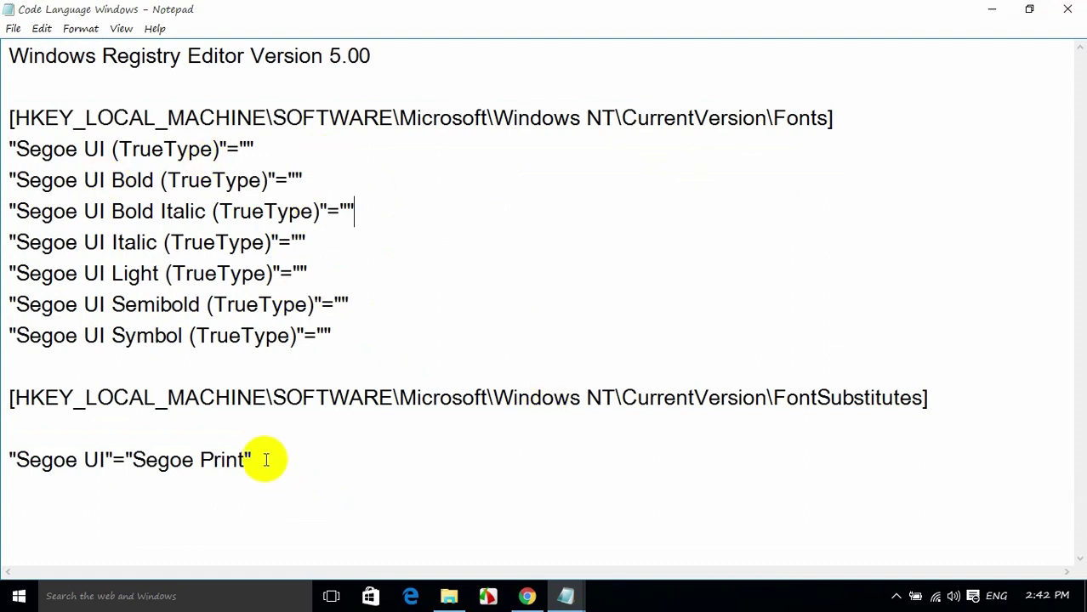
Highlight "Segoe Print" in the last code line, then restore and resize the window beside the desktop icons.
{"action": "left_click_drag", "start_coordinate": [266, 460], "coordinate": [130, 465]}
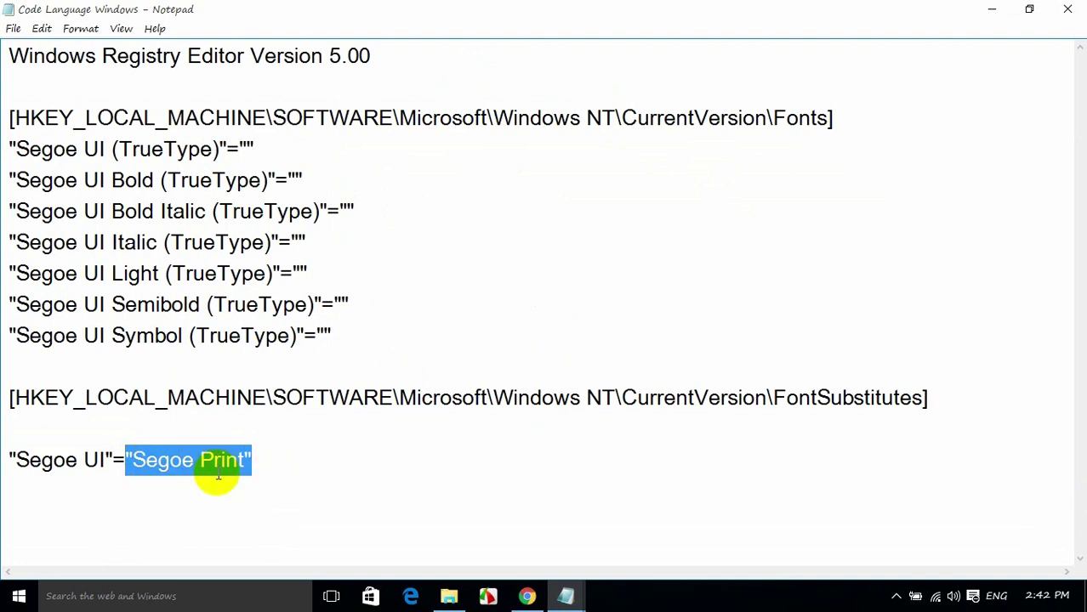
{"action": "left_click", "coordinate": [1036, 26]}
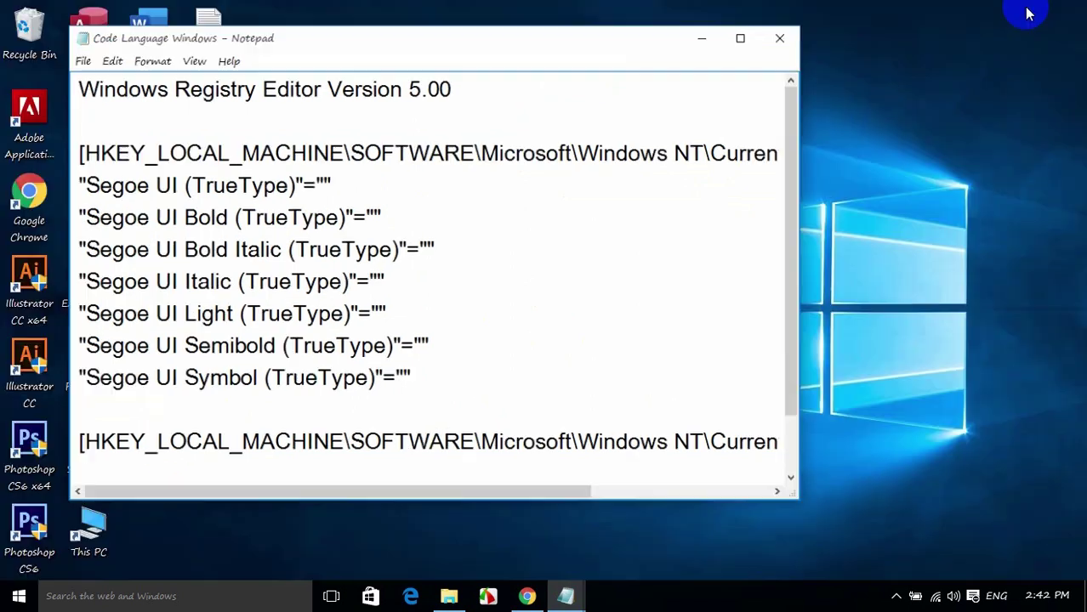
{"action": "left_click_drag", "start_coordinate": [795, 387], "coordinate": [798, 438]}
{"action": "mouse_move", "coordinate": [583, 493]}
{"action": "left_mouse_down"}
{"action": "mouse_move", "coordinate": [720, 494]}
{"action": "mouse_move", "coordinate": [576, 501]}
{"action": "left_mouse_up"}
{"action": "left_click_drag", "start_coordinate": [495, 61], "coordinate": [752, 63]}
{"action": "left_click_drag", "start_coordinate": [621, 495], "coordinate": [593, 493]}
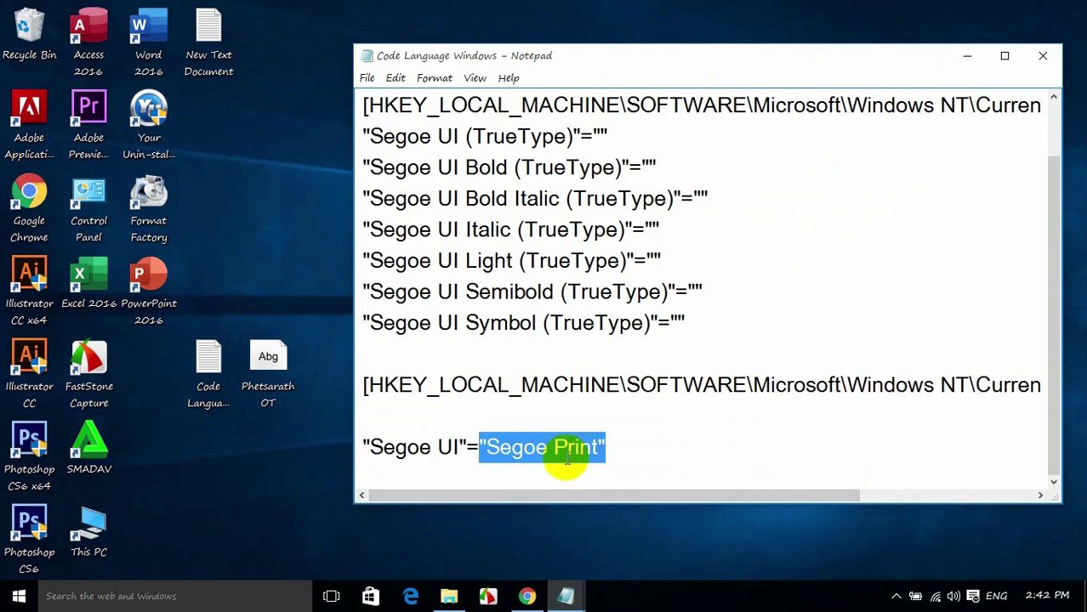
Select the font name Segoe Print between the quotes, and select the Phetsarath OT font file on the desktop.
{"action": "left_click", "coordinate": [520, 453]}
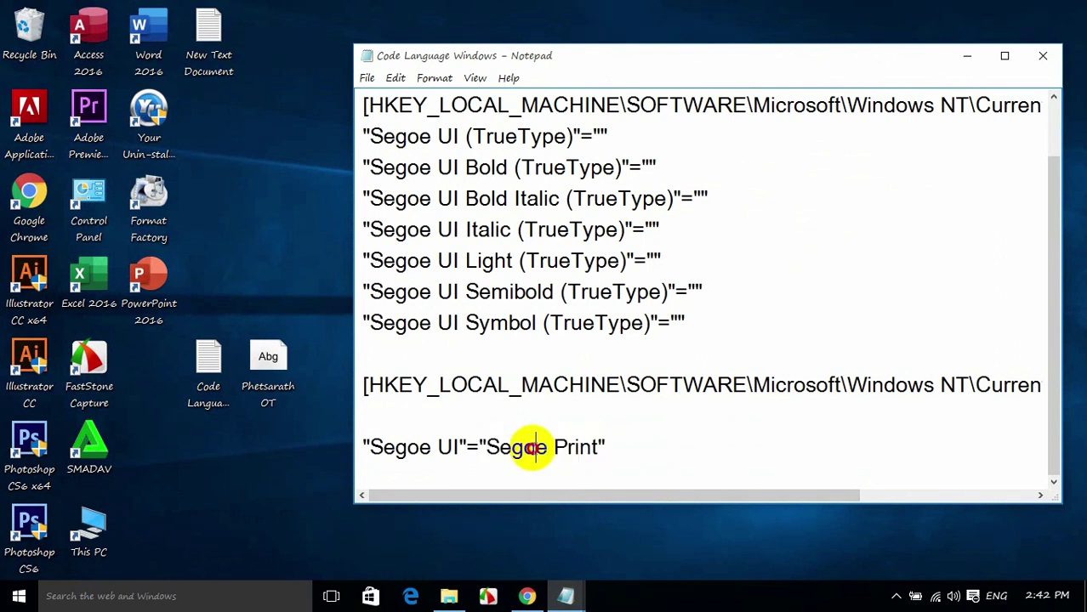
{"action": "left_click_drag", "start_coordinate": [598, 448], "coordinate": [490, 453]}
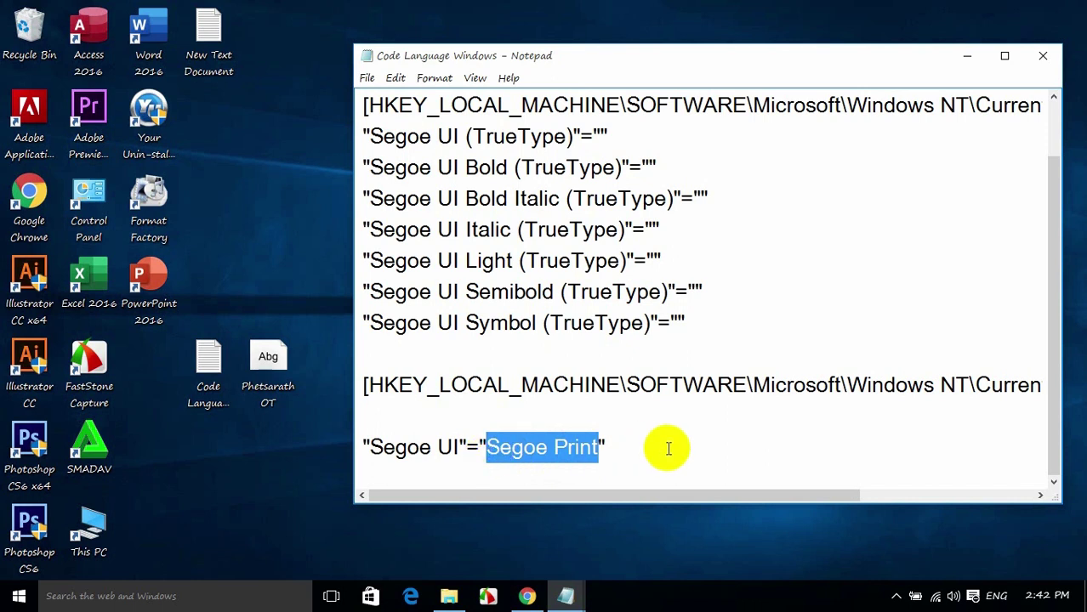
{"action": "left_click", "coordinate": [287, 370]}
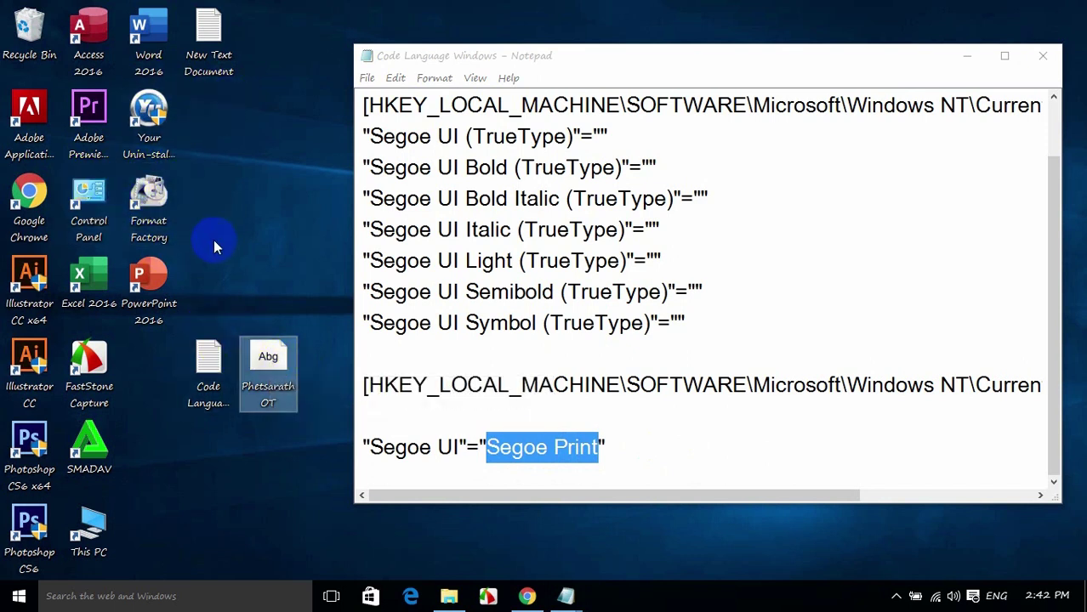
Open the Fonts list in Control Panel, search it for "phet" and select the Phetsarath OT font.
{"action": "double_click", "coordinate": [89, 207]}
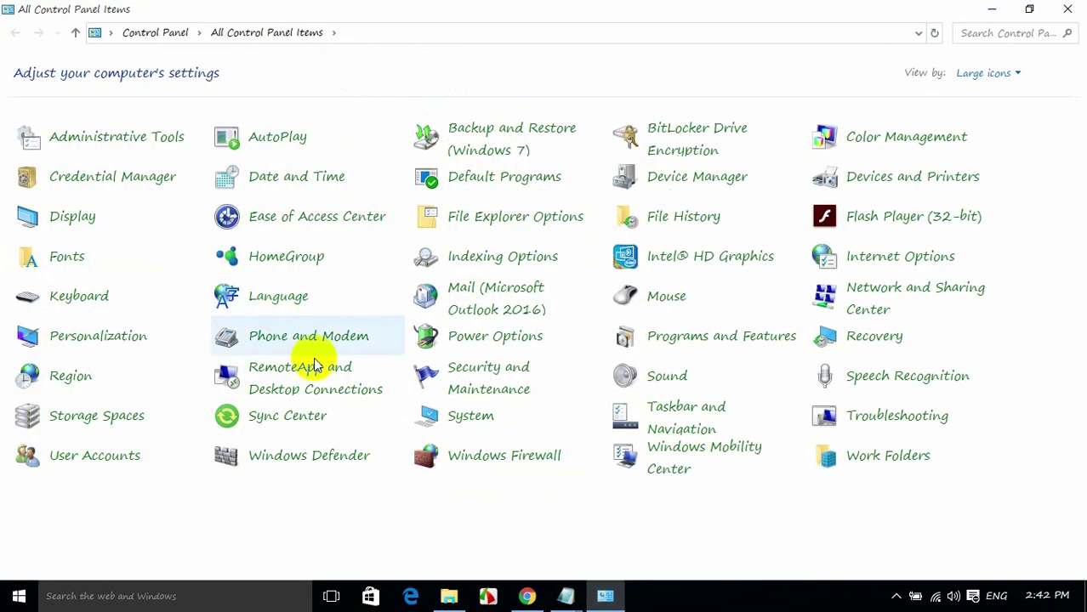
{"action": "left_click", "coordinate": [73, 259]}
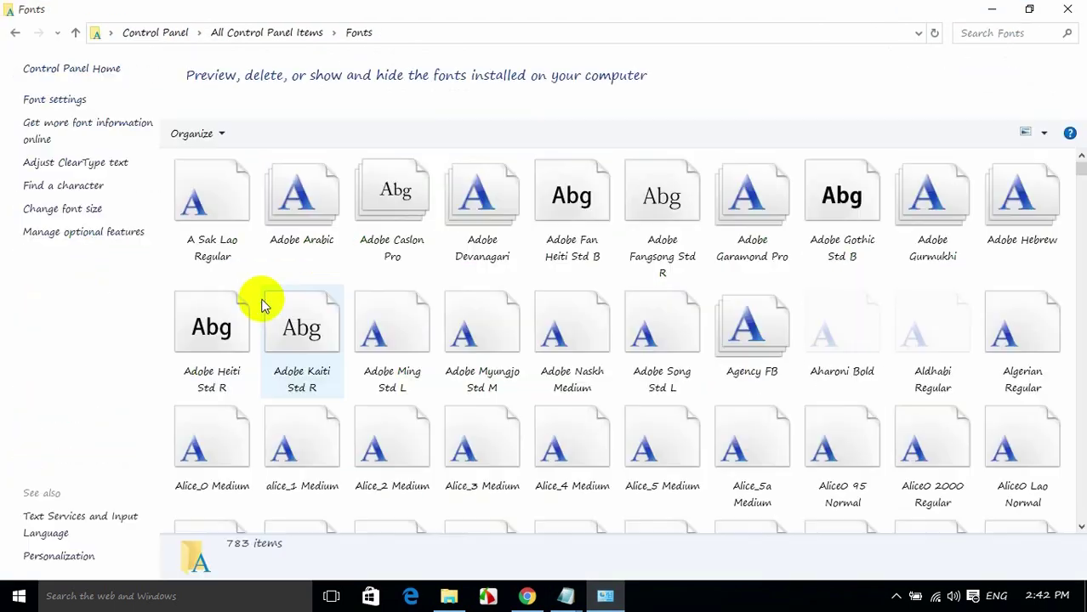
{"action": "left_click", "coordinate": [963, 29]}
{"action": "type", "text": "phet"}
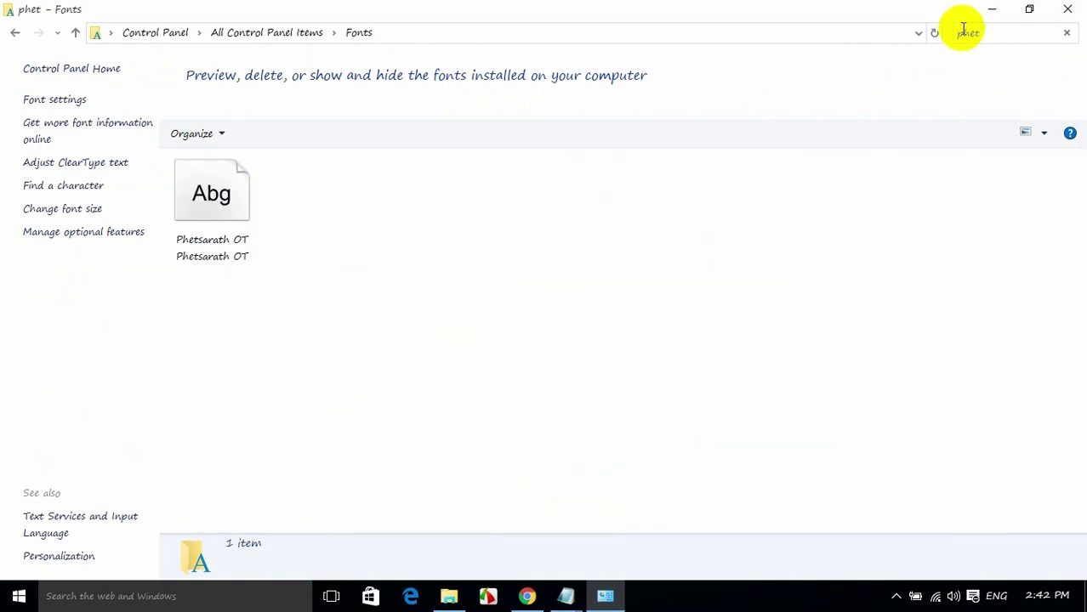
{"action": "left_click", "coordinate": [228, 230]}
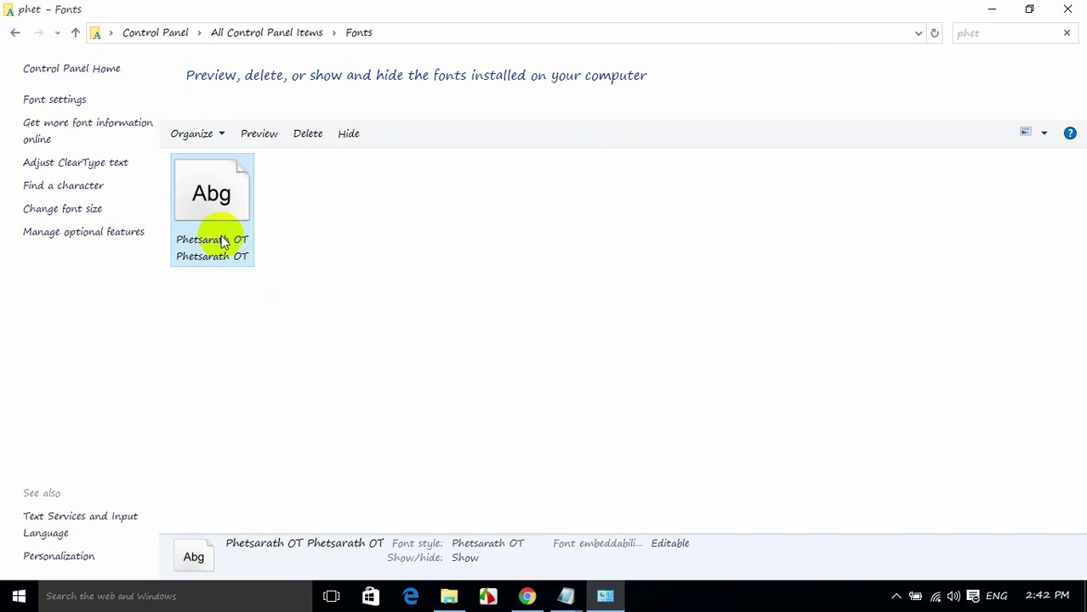
{"action": "key", "text": "super+d"}
{"action": "mouse_move", "coordinate": [293, 397]}
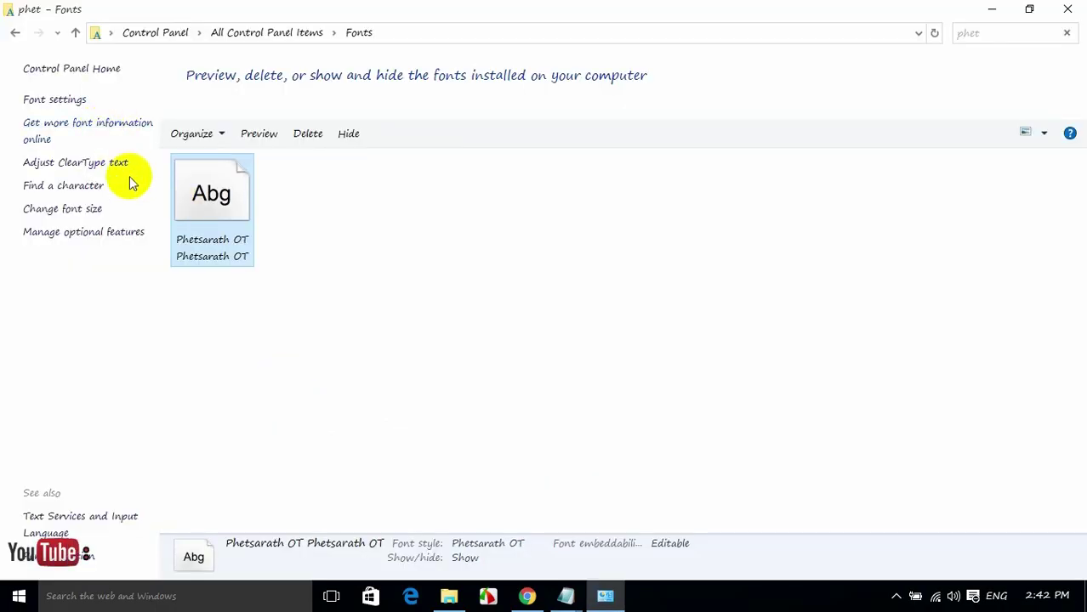
Show the desktop, switch to the Downloads folder and open the options for the Phetsarath OT font file, then dismiss them.
{"action": "key", "text": "super+d"}
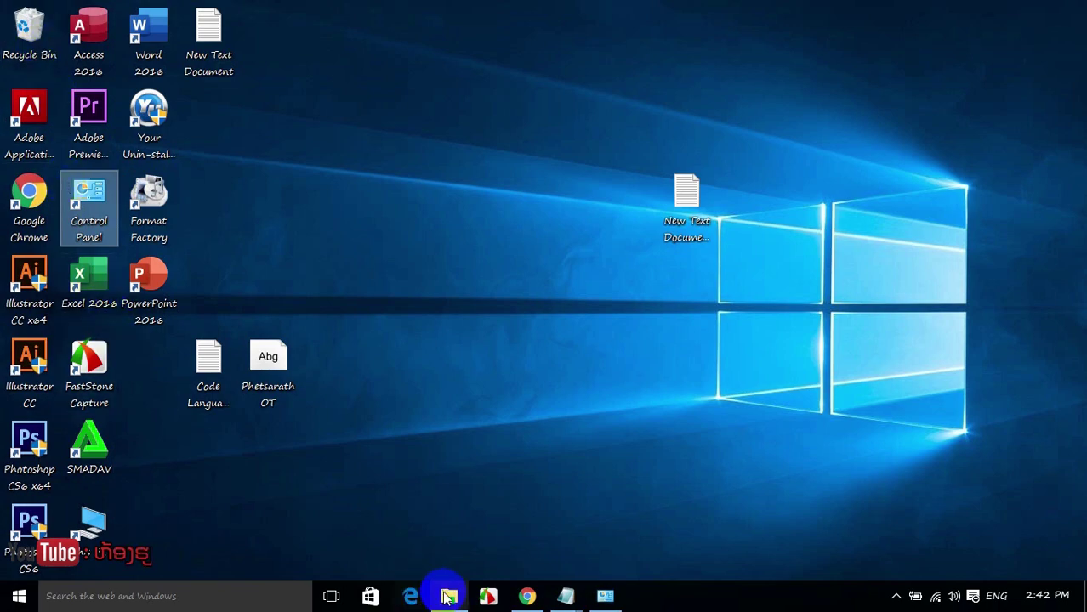
{"action": "left_click", "coordinate": [446, 592]}
{"action": "left_click_drag", "start_coordinate": [413, 165], "coordinate": [442, 141]}
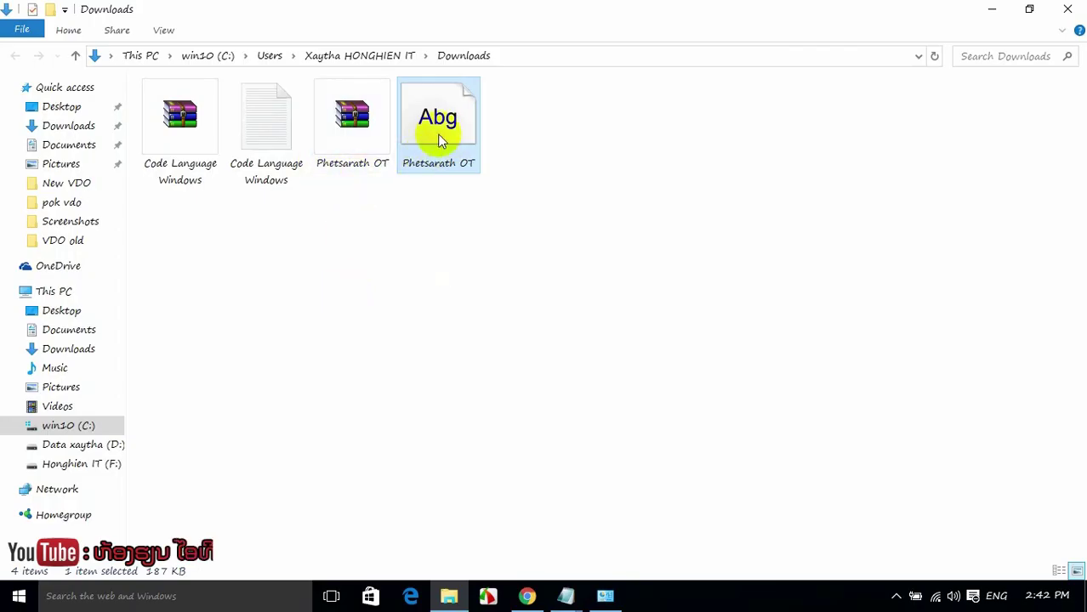
{"action": "right_click", "coordinate": [441, 128]}
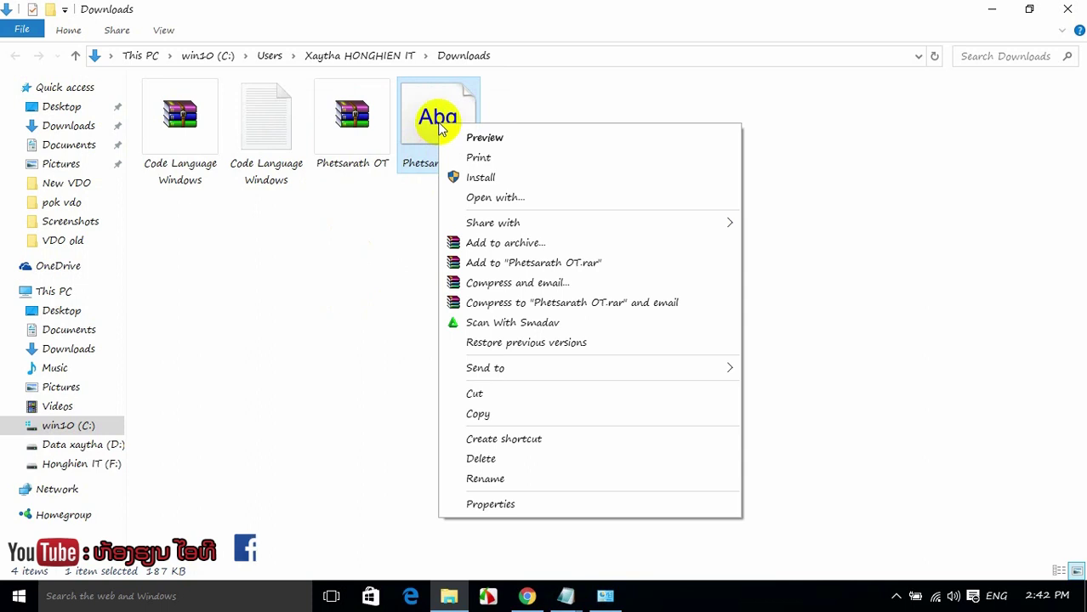
{"action": "left_click", "coordinate": [436, 128]}
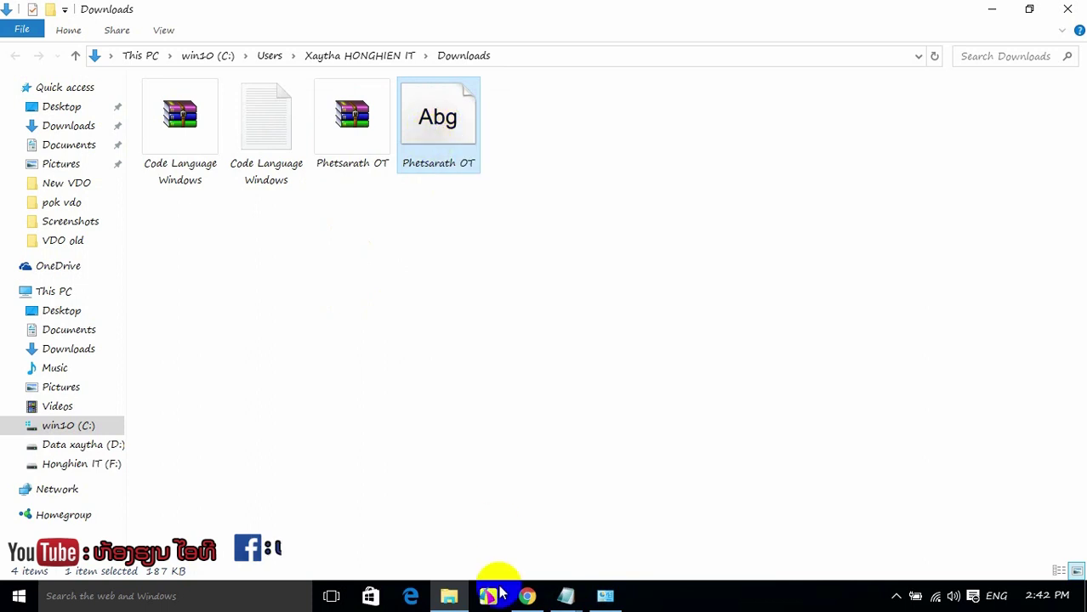
Return to the Fonts list, select Phetsarath OT again and go back from the "phet" search to the full list.
{"action": "left_click", "coordinate": [605, 597]}
{"action": "left_click", "coordinate": [379, 296]}
{"action": "left_click_drag", "start_coordinate": [318, 323], "coordinate": [175, 194]}
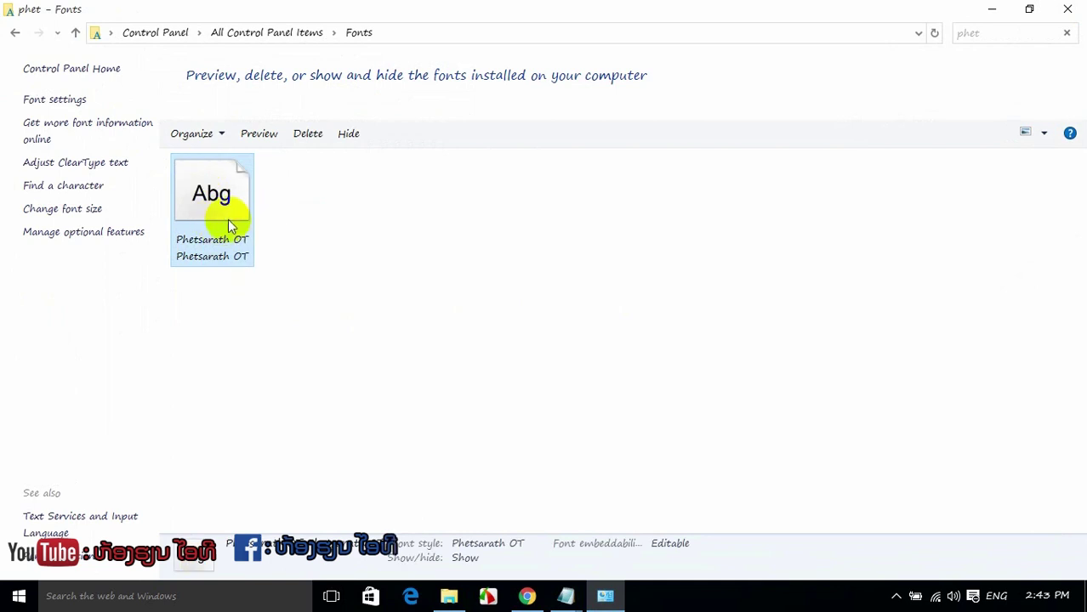
{"action": "key", "text": "BackSpace"}
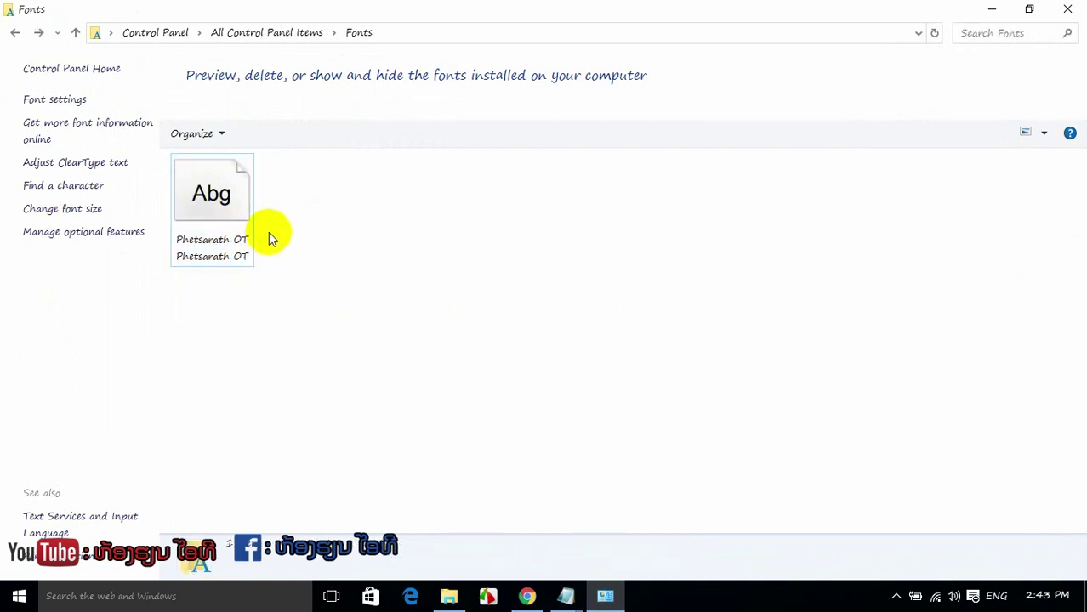
Select all installed fonts, browse through the list, and minimize the Fonts window.
{"action": "left_click", "coordinate": [459, 315]}
{"action": "key", "text": "ctrl+a"}
{"action": "left_click_drag", "start_coordinate": [461, 320], "coordinate": [485, 383]}
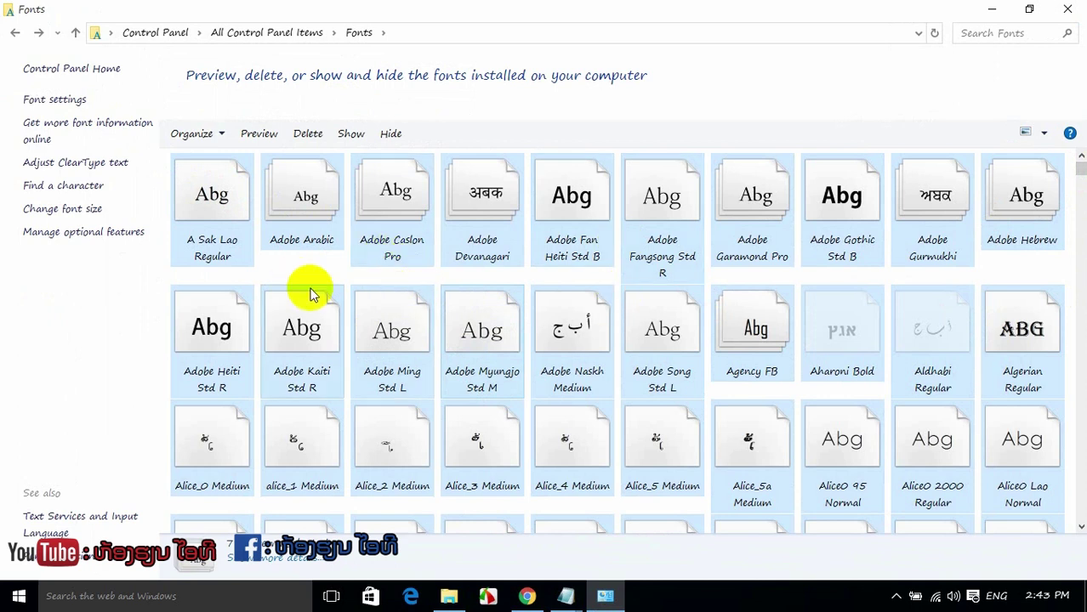
{"action": "scroll", "coordinate": [514, 292], "scroll_direction": "down", "scroll_amount": 10}
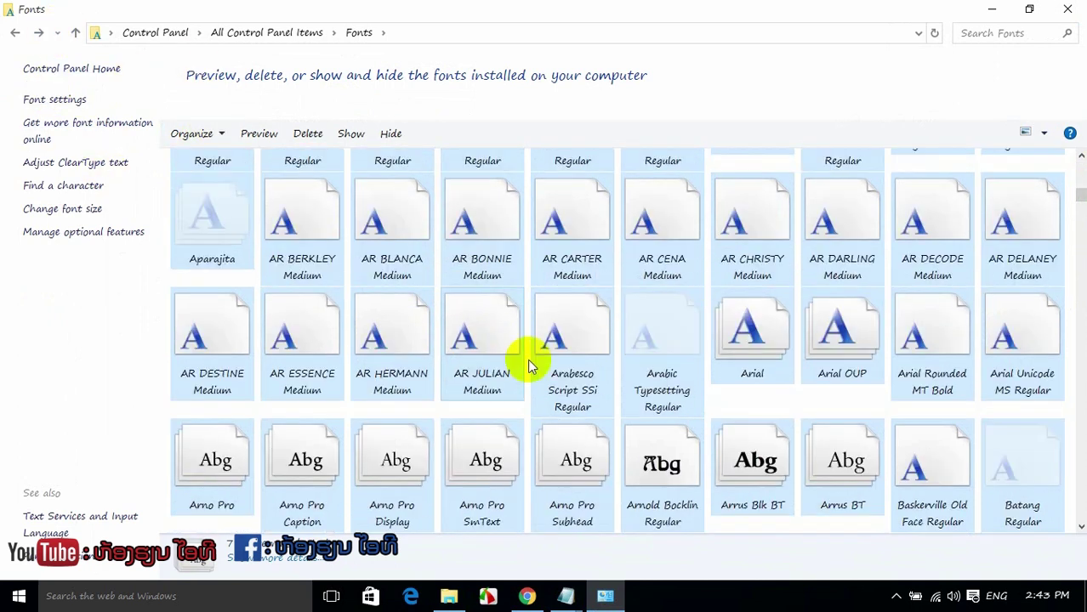
{"action": "scroll", "coordinate": [568, 388], "scroll_direction": "down", "scroll_amount": 3}
{"action": "left_click", "coordinate": [598, 372]}
{"action": "scroll", "coordinate": [539, 379], "scroll_direction": "down", "scroll_amount": 3}
{"action": "scroll", "coordinate": [589, 375], "scroll_direction": "up", "scroll_amount": 5}
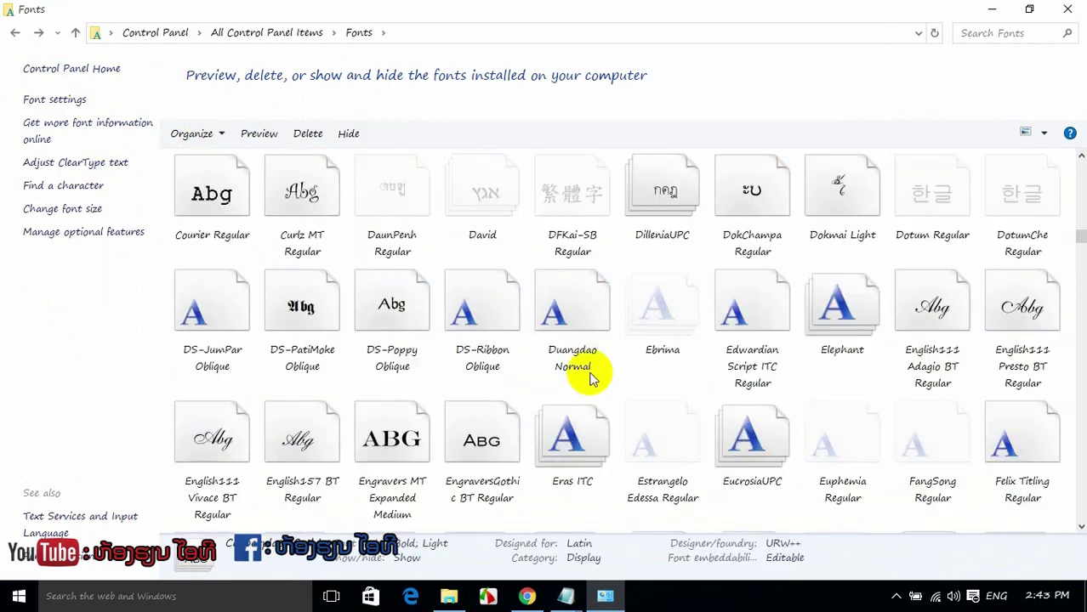
{"action": "scroll", "coordinate": [717, 478], "scroll_direction": "up", "scroll_amount": 10}
{"action": "left_click", "coordinate": [992, 9]}
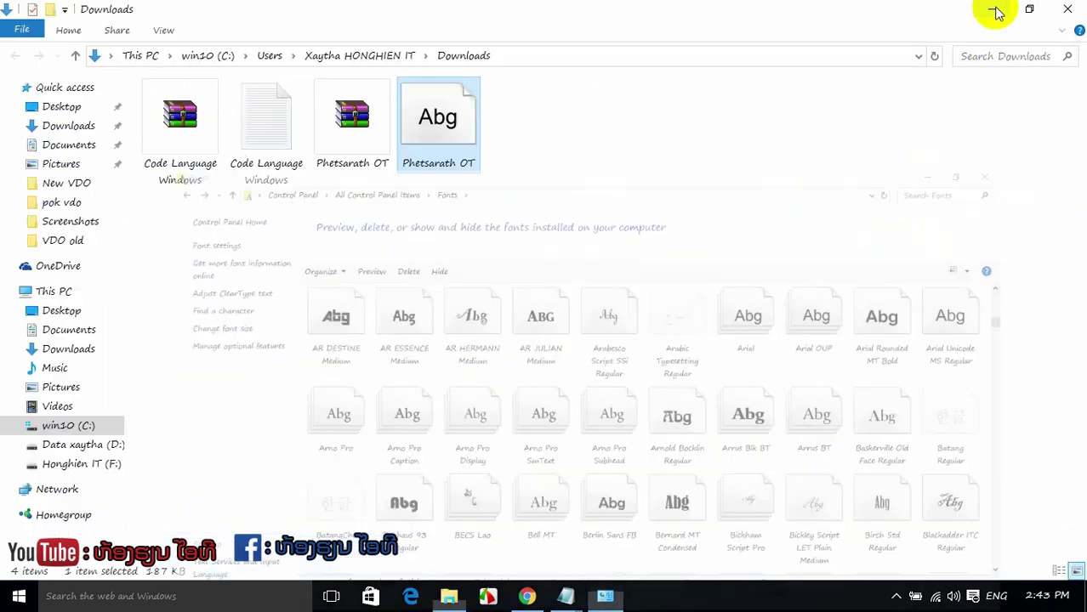
Highlight the second line of the notes about the Phetsarath OT font, then minimize the notes and the Downloads folder.
{"action": "mouse_move", "coordinate": [565, 589]}
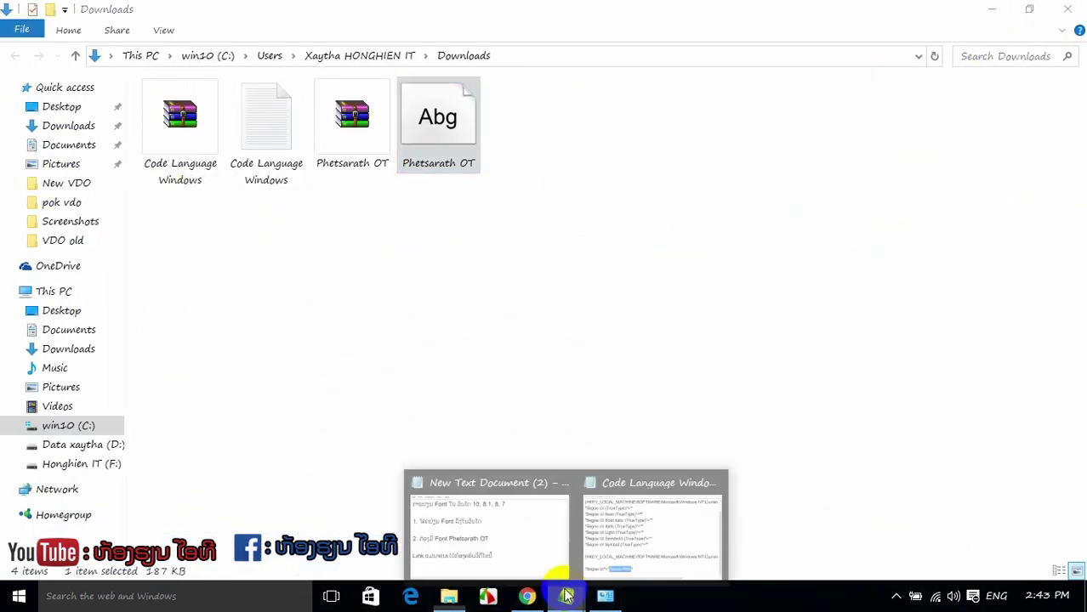
{"action": "left_click", "coordinate": [502, 532]}
{"action": "left_click_drag", "start_coordinate": [699, 264], "coordinate": [347, 260]}
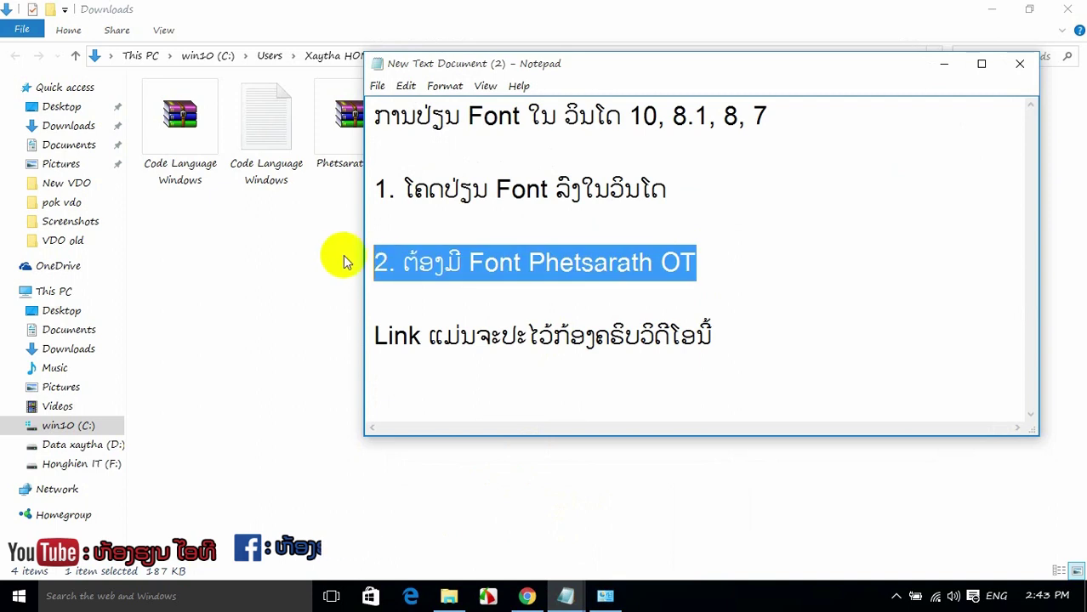
{"action": "left_click", "coordinate": [943, 64]}
{"action": "left_click", "coordinate": [990, 10]}
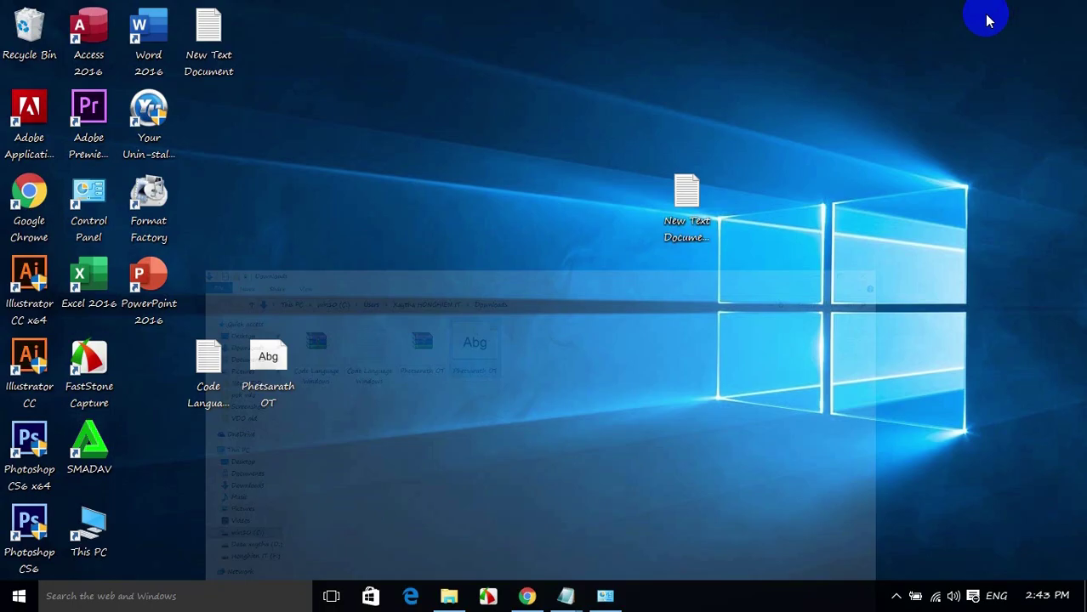
In the Code Language Windows file, replace Segoe Print with the desktop font file's name, Phetsarath OT, and highlight the new value to check it.
{"action": "left_click", "coordinate": [437, 318]}
{"action": "mouse_move", "coordinate": [566, 596]}
{"action": "left_click", "coordinate": [626, 474]}
{"action": "left_click", "coordinate": [271, 414]}
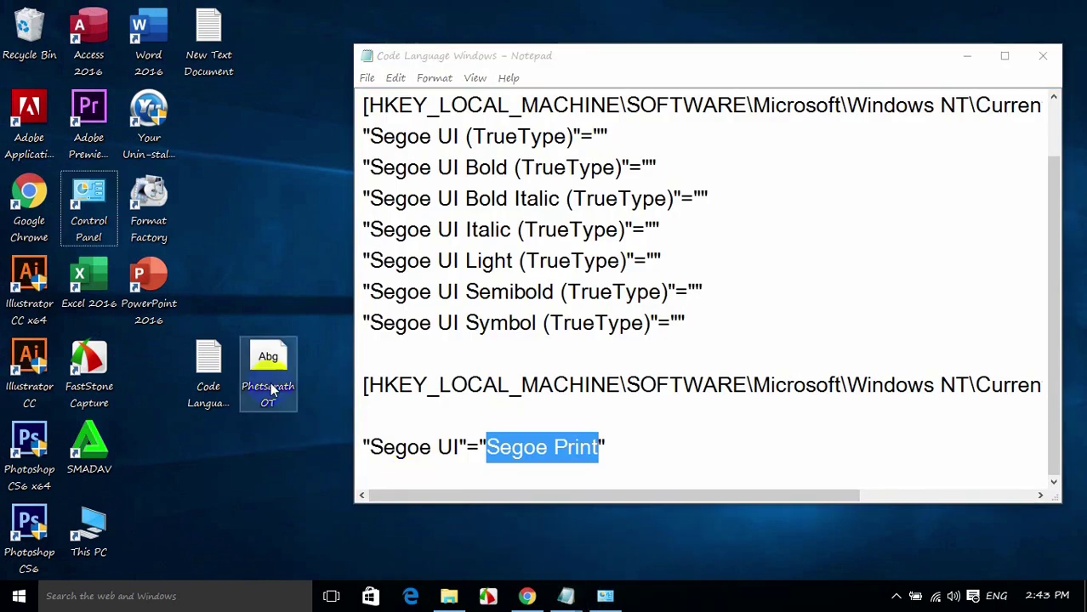
{"action": "left_click", "coordinate": [271, 389]}
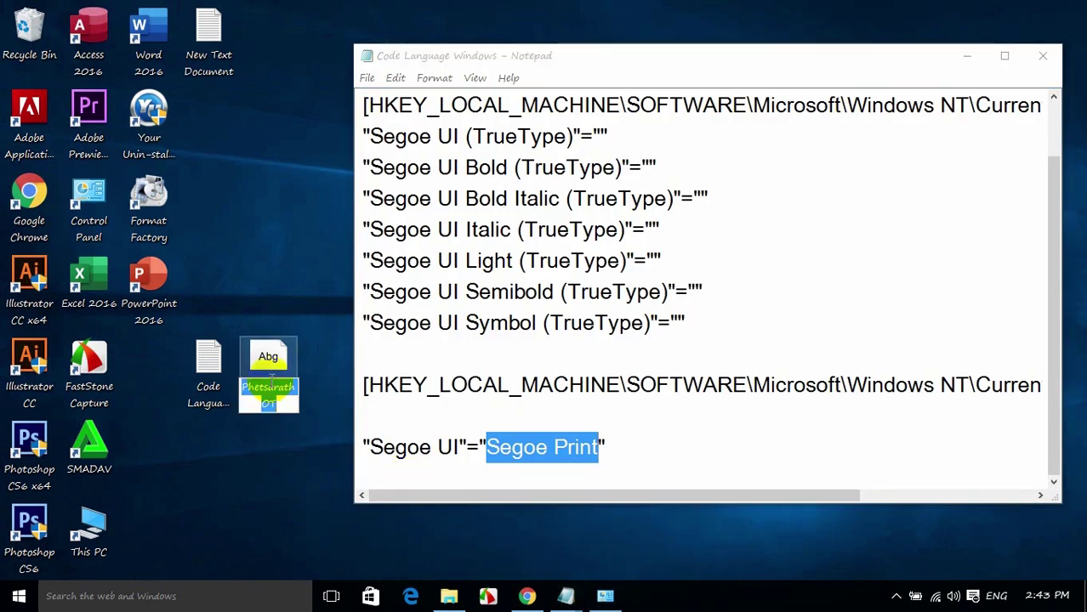
{"action": "left_click", "coordinate": [572, 449]}
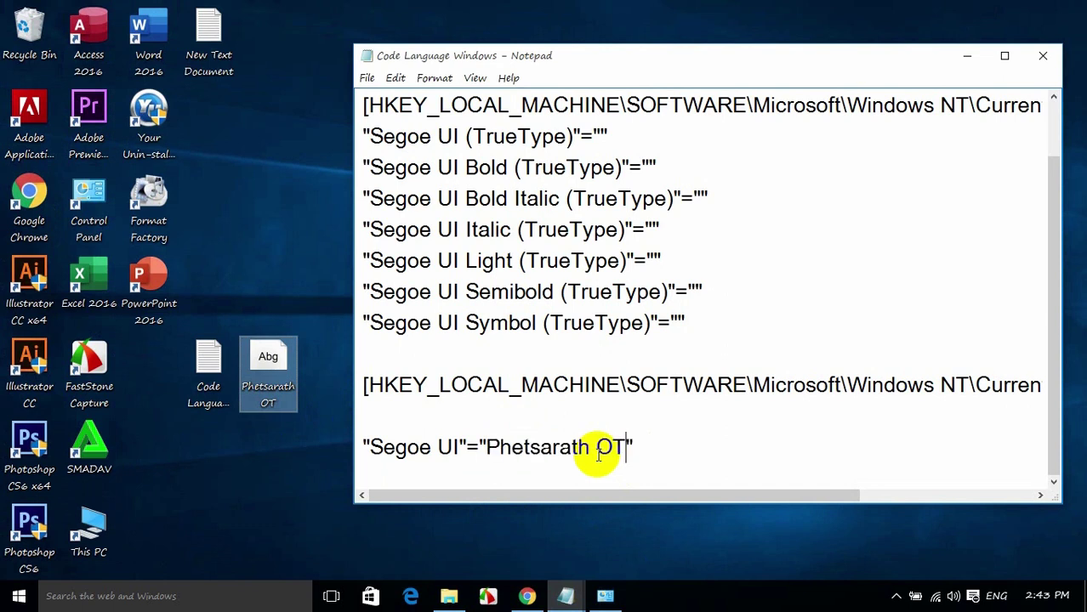
{"action": "left_click_drag", "start_coordinate": [634, 448], "coordinate": [481, 447]}
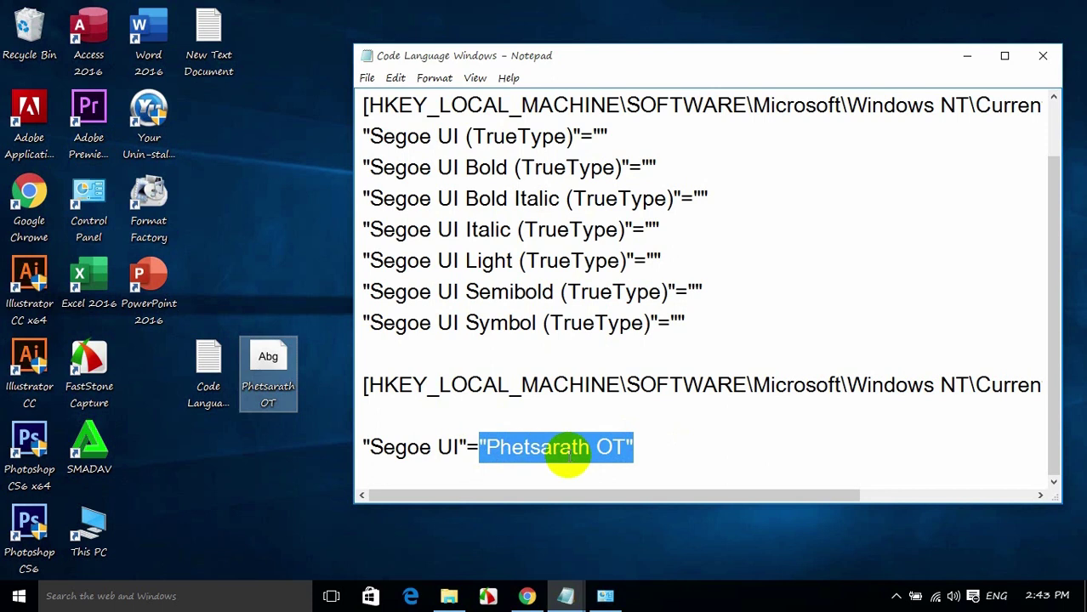
{"action": "left_click", "coordinate": [672, 442]}
Save a copy of the code on the Desktop as font.reg with the file type set to All Files.
{"action": "left_click", "coordinate": [369, 79]}
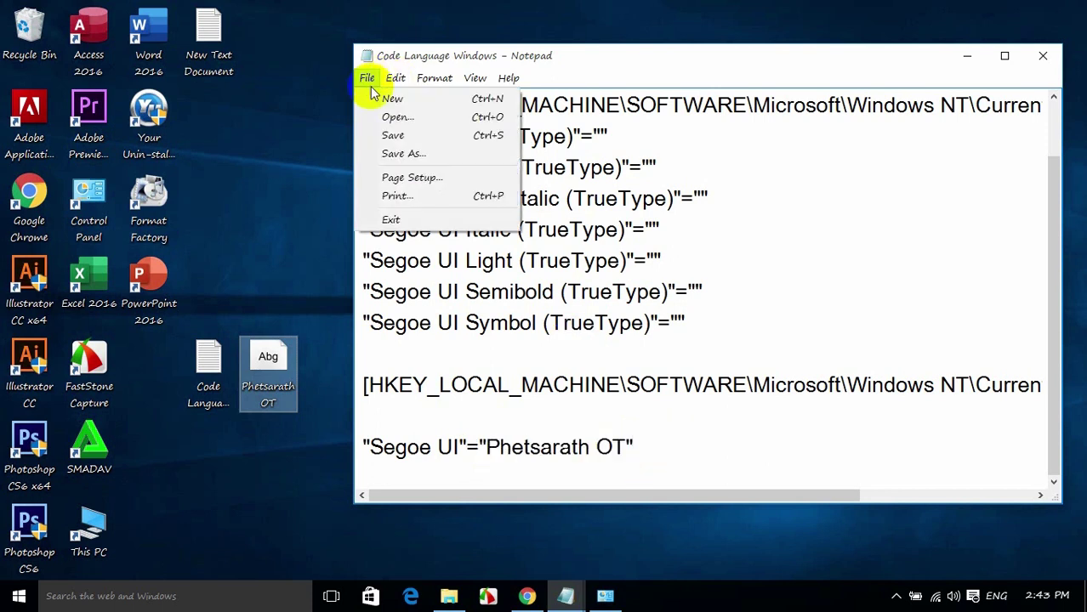
{"action": "left_click", "coordinate": [415, 153]}
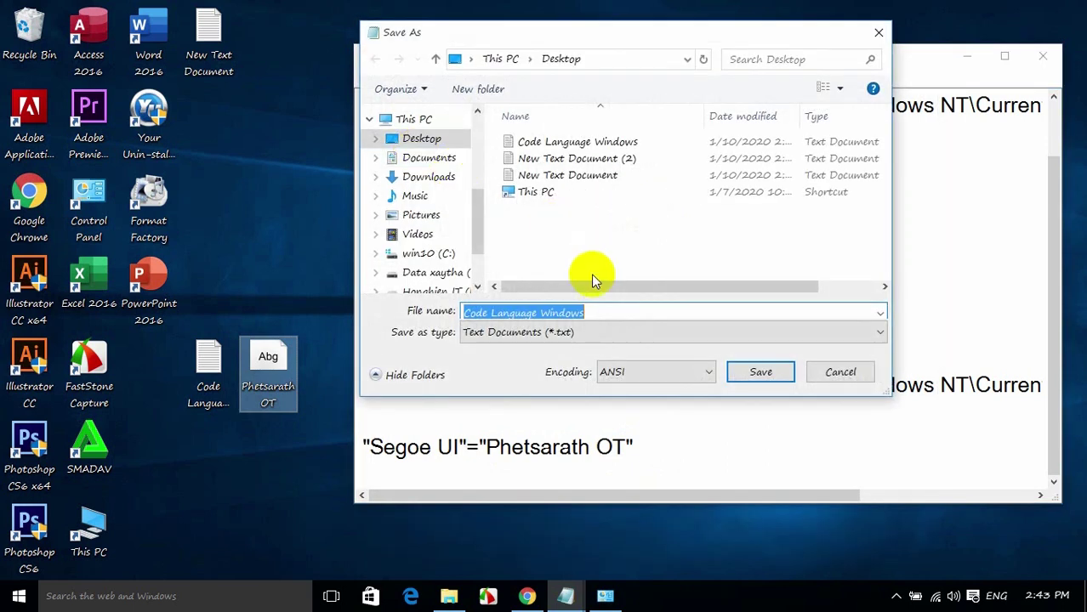
{"action": "type", "text": "font"}
{"action": "key", "text": "BackSpace"}
{"action": "key", "text": "BackSpace"}
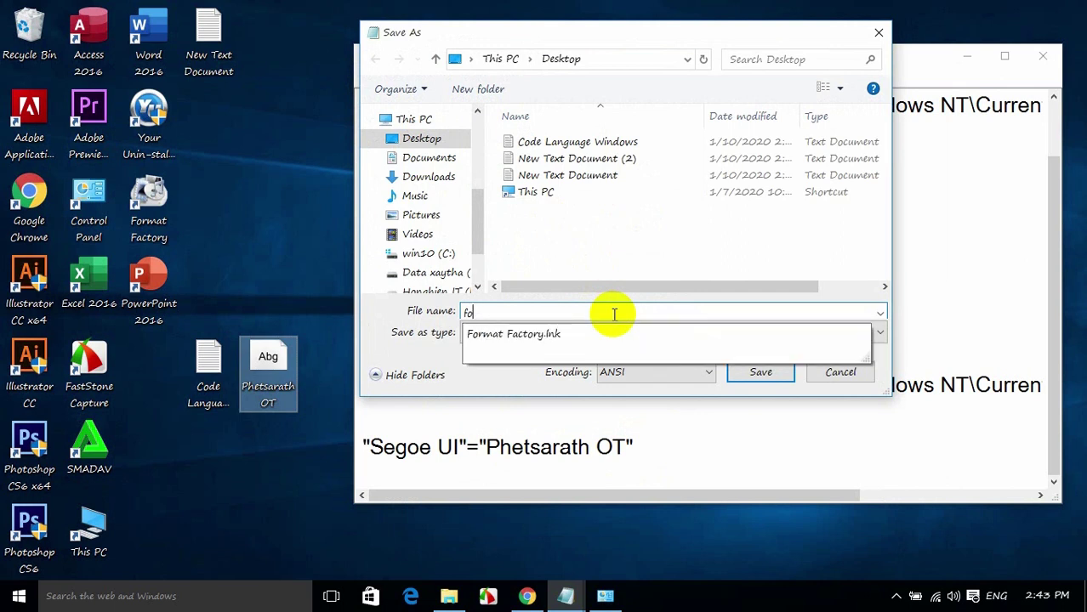
{"action": "type", "text": "nt.reg"}
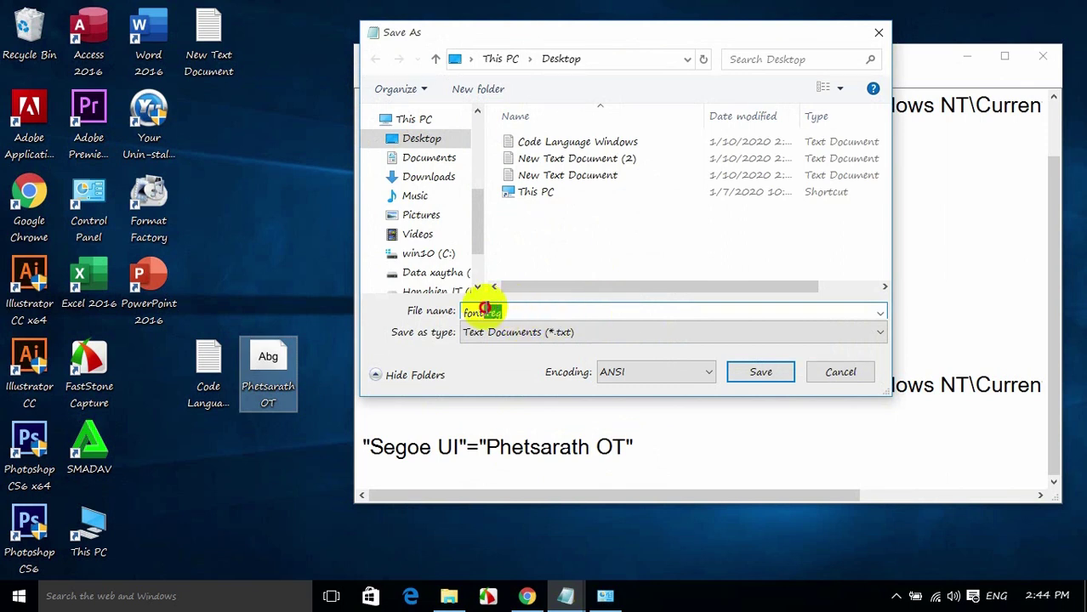
{"action": "left_click", "coordinate": [613, 333]}
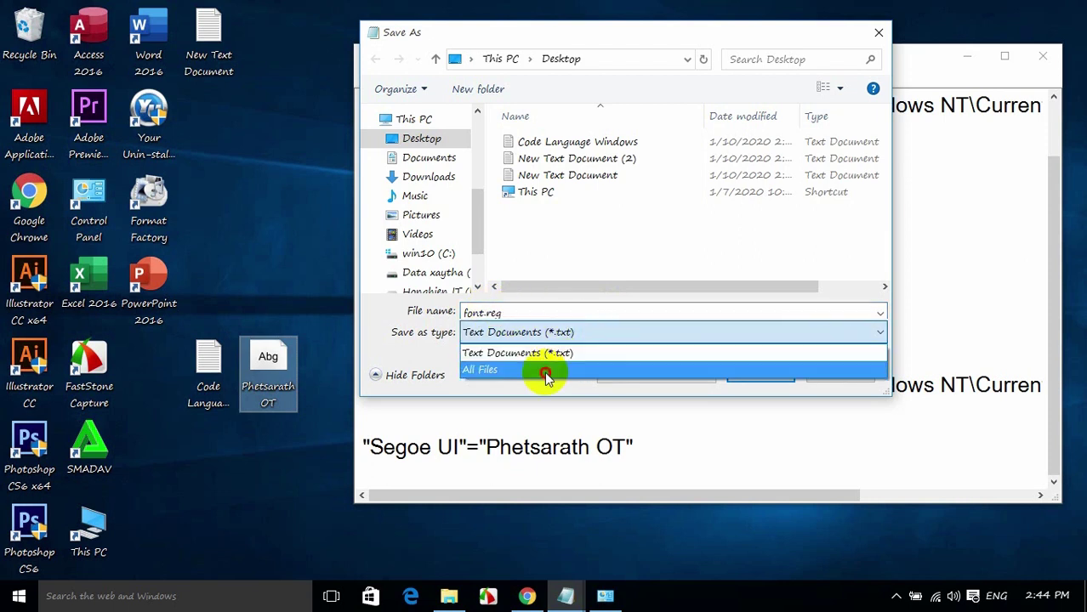
{"action": "left_click", "coordinate": [547, 369]}
{"action": "left_click", "coordinate": [761, 375]}
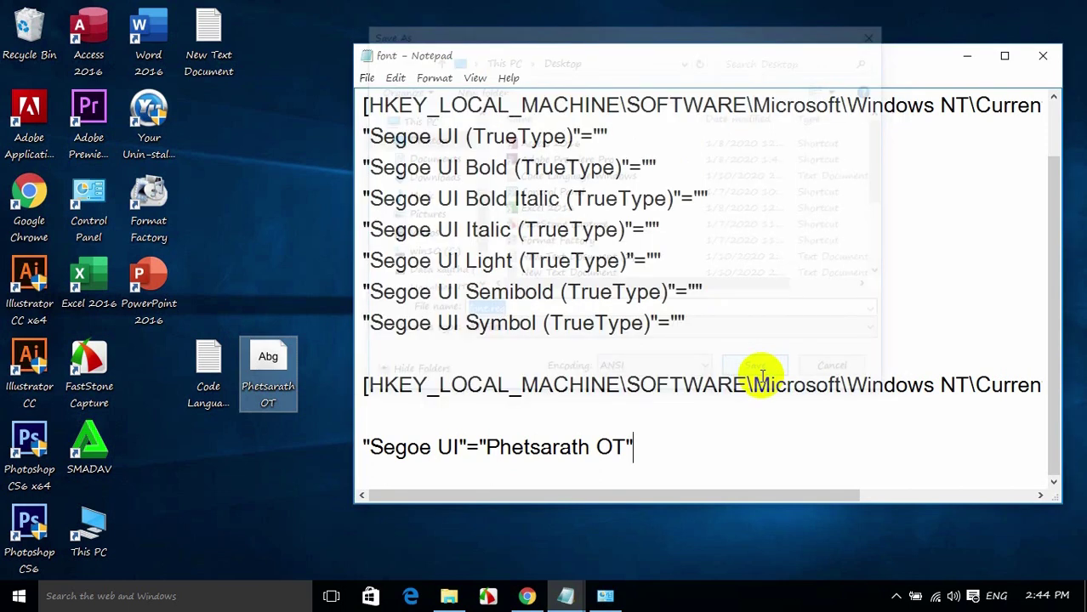
Move the font registry file to a free spot above the Phetsarath OT file and box-select the desktop icons.
{"action": "left_click_drag", "start_coordinate": [150, 366], "coordinate": [201, 181]}
{"action": "left_click_drag", "start_coordinate": [250, 228], "coordinate": [253, 218]}
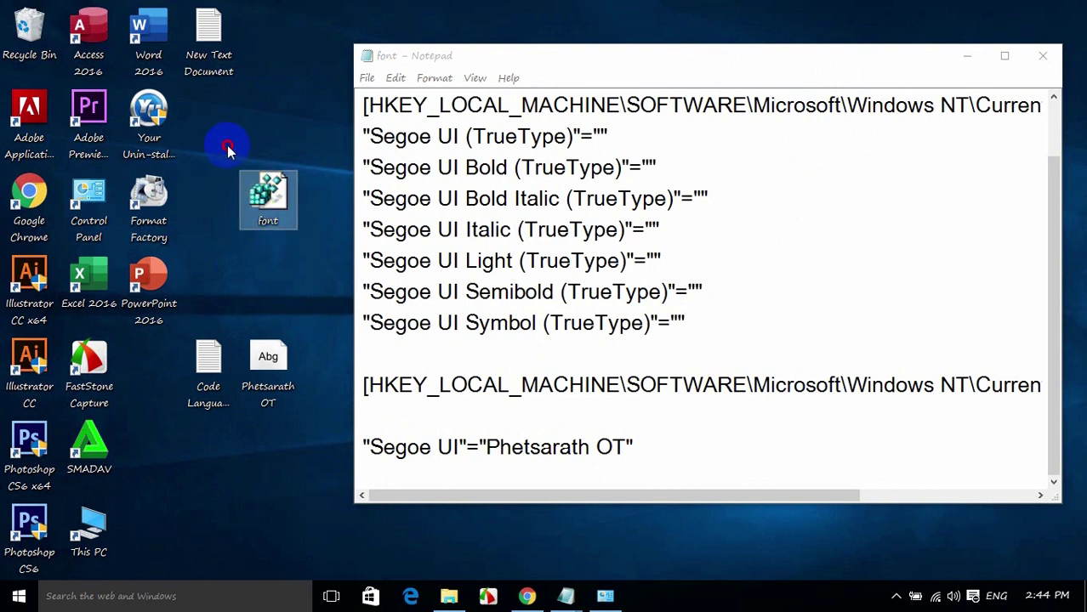
{"action": "left_click_drag", "start_coordinate": [302, 4], "coordinate": [4, 585]}
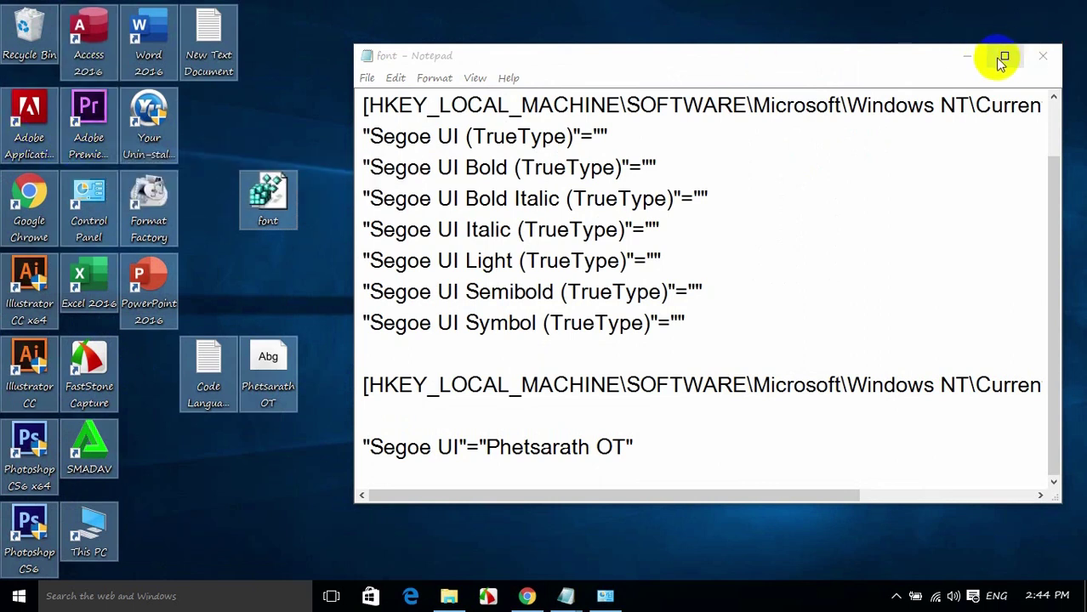
Close every open window: the code file, the Fonts list, the notes, the MEGA browser window and the Downloads folder.
{"action": "left_click", "coordinate": [1043, 60]}
{"action": "left_click", "coordinate": [605, 598]}
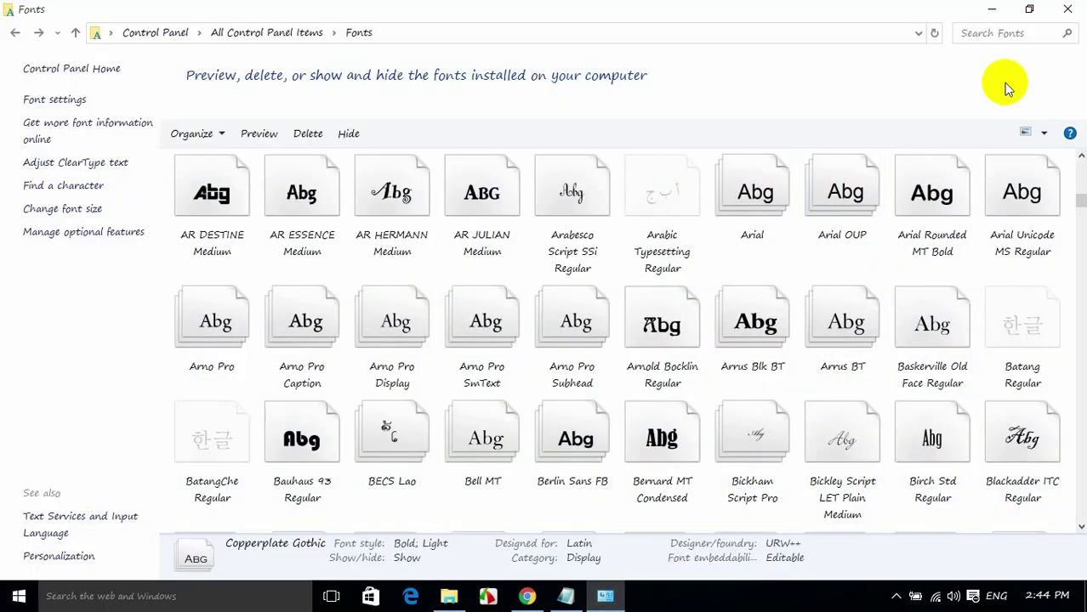
{"action": "left_click", "coordinate": [1073, 9]}
{"action": "left_click", "coordinate": [568, 598]}
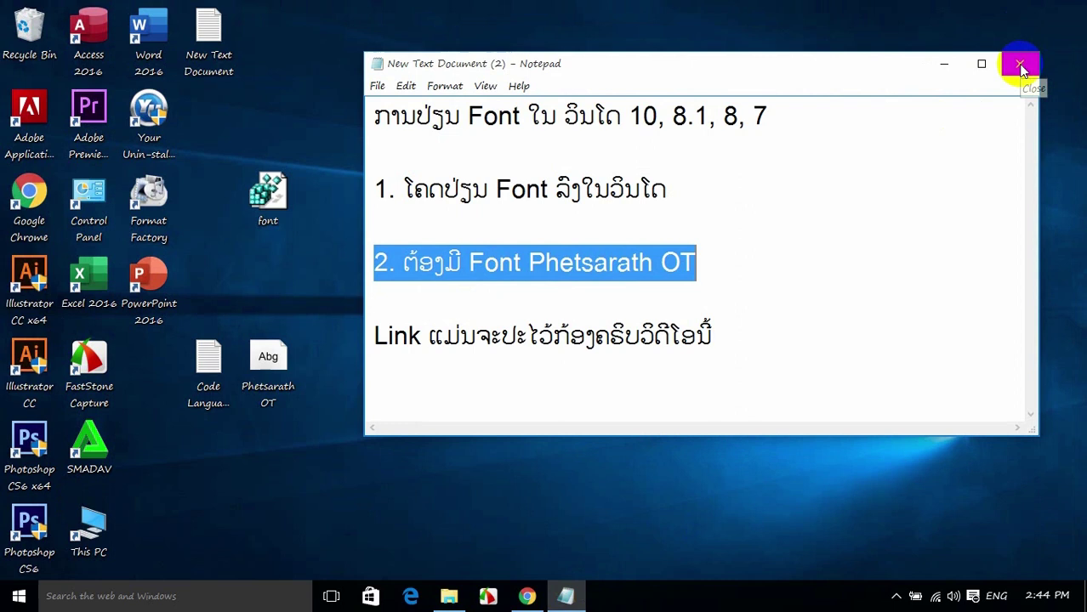
{"action": "left_click", "coordinate": [1022, 66]}
{"action": "left_click", "coordinate": [558, 334]}
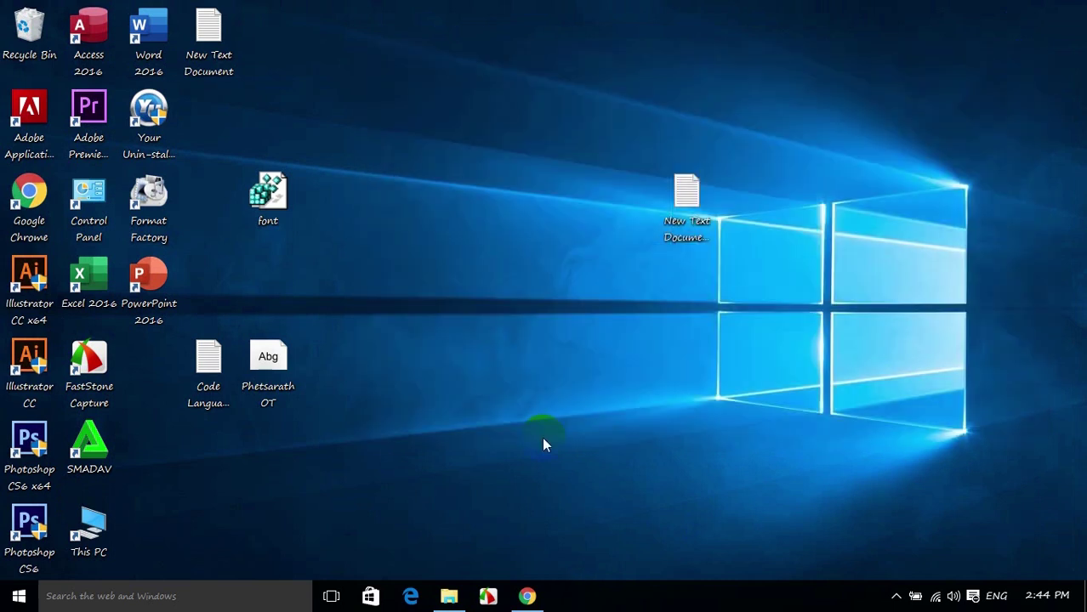
{"action": "left_click", "coordinate": [527, 598]}
{"action": "left_click", "coordinate": [1068, 11]}
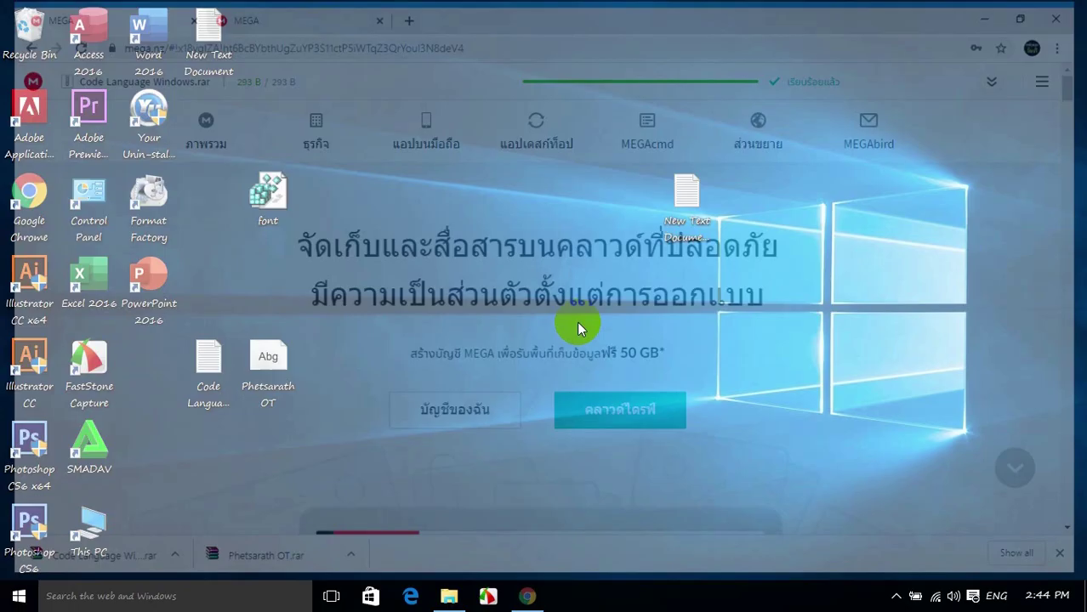
{"action": "left_click", "coordinate": [448, 598]}
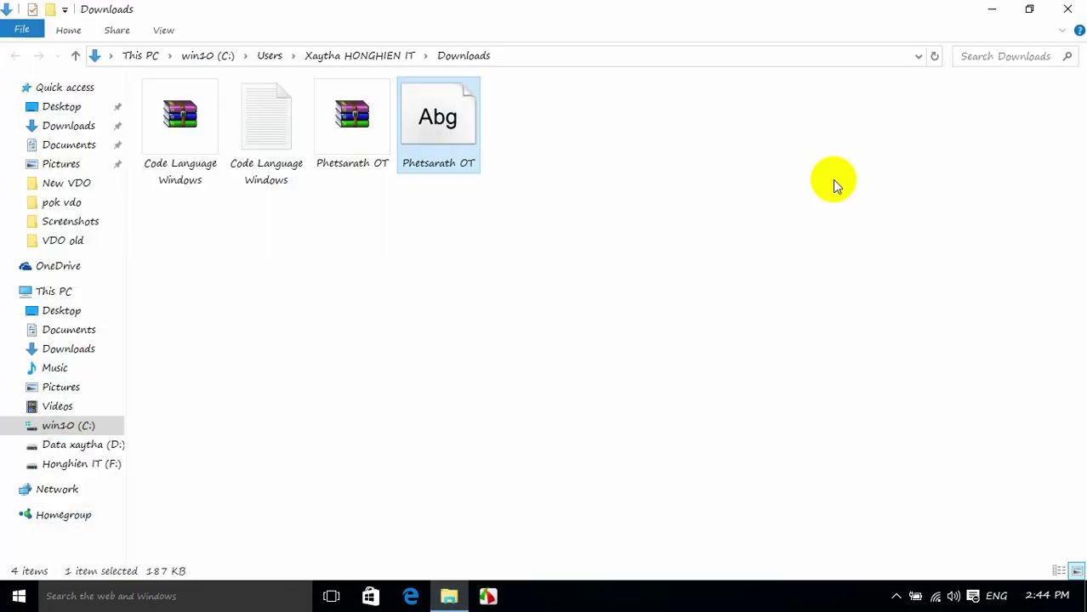
{"action": "left_click", "coordinate": [1069, 10]}
Refresh the desktop and move the font registry file into the open area between the shortcuts and the notes file.
{"action": "left_click_drag", "start_coordinate": [964, 6], "coordinate": [7, 574]}
{"action": "right_click", "coordinate": [364, 234]}
{"action": "left_click", "coordinate": [398, 286]}
{"action": "left_click_drag", "start_coordinate": [281, 202], "coordinate": [404, 191]}
{"action": "left_click", "coordinate": [453, 208]}
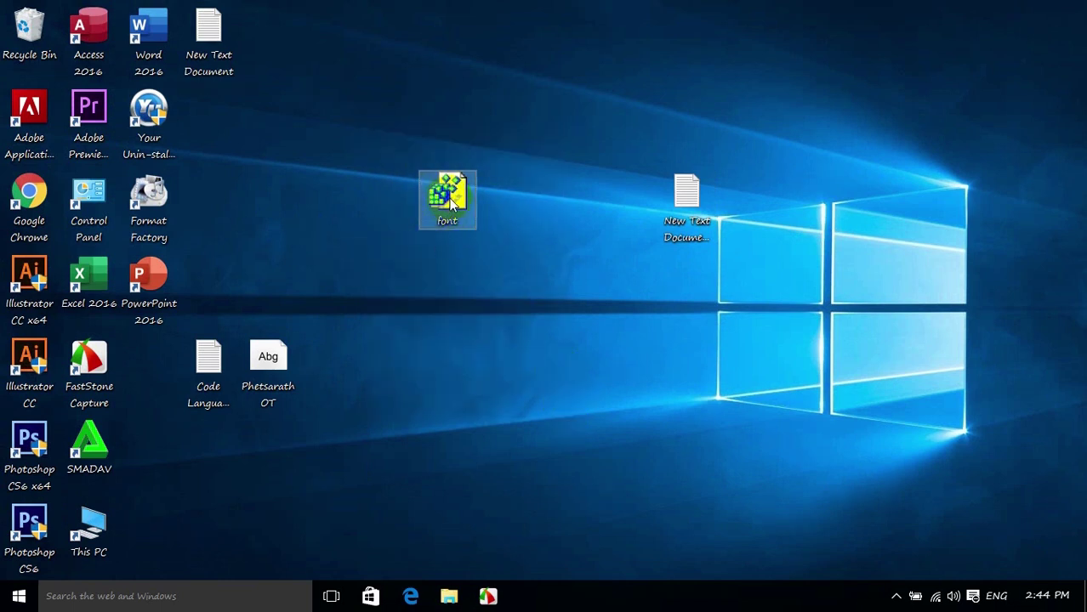
Add the contents of font.reg to the registry, accepting the confirmations, and refresh the desktop.
{"action": "double_click", "coordinate": [453, 204]}
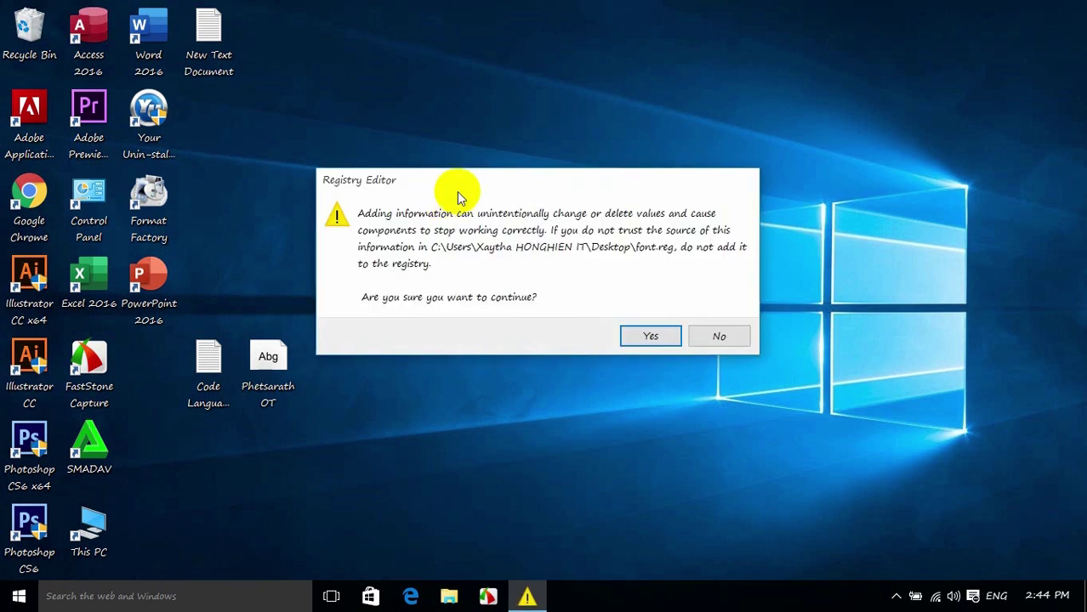
{"action": "left_click", "coordinate": [649, 337]}
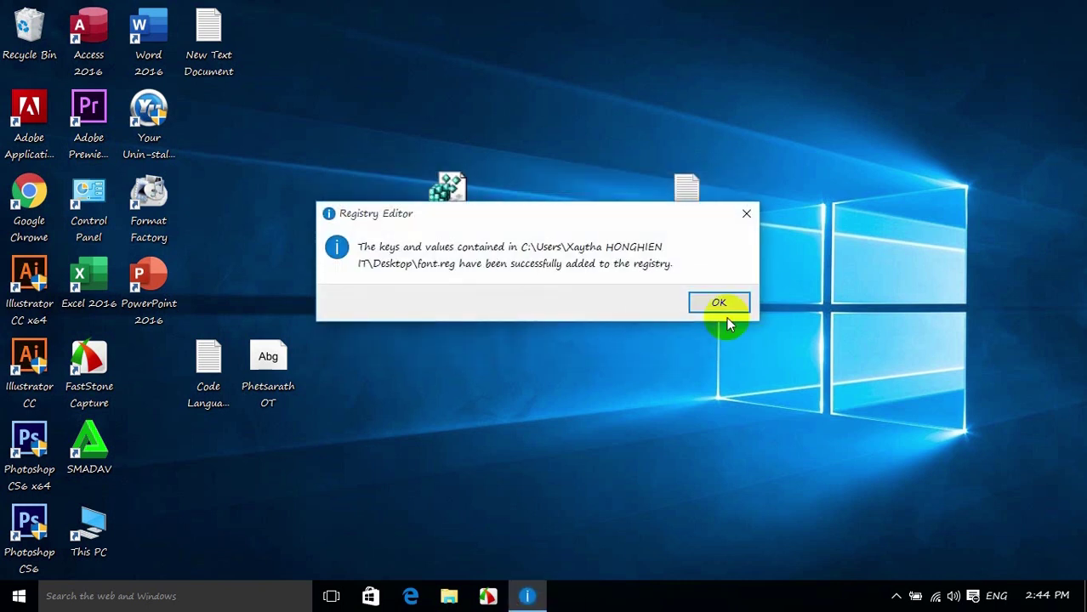
{"action": "left_click", "coordinate": [719, 305]}
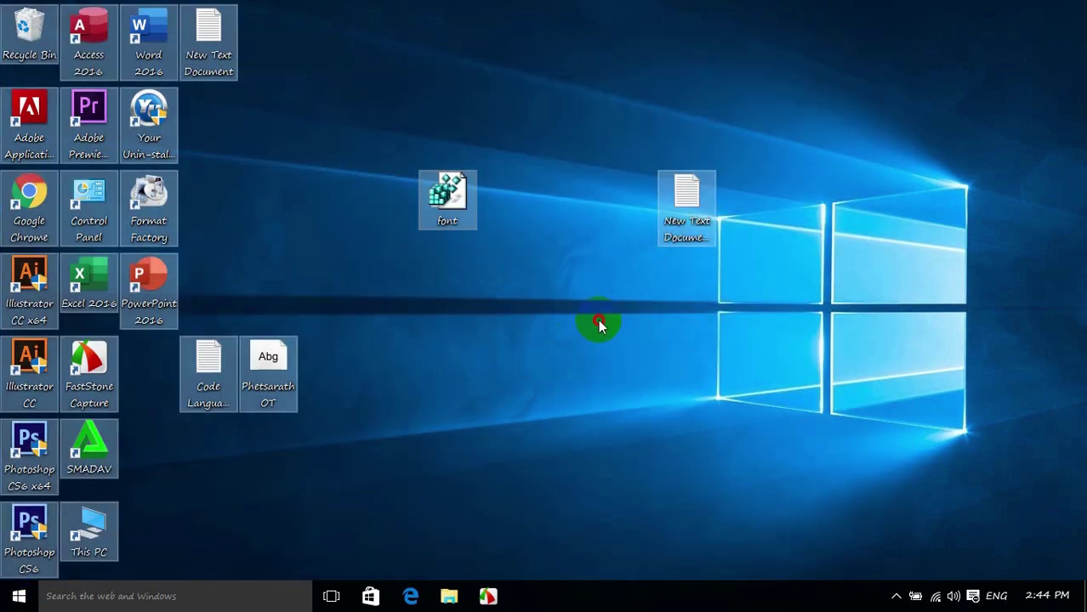
{"action": "right_click", "coordinate": [538, 326]}
{"action": "left_click", "coordinate": [581, 376]}
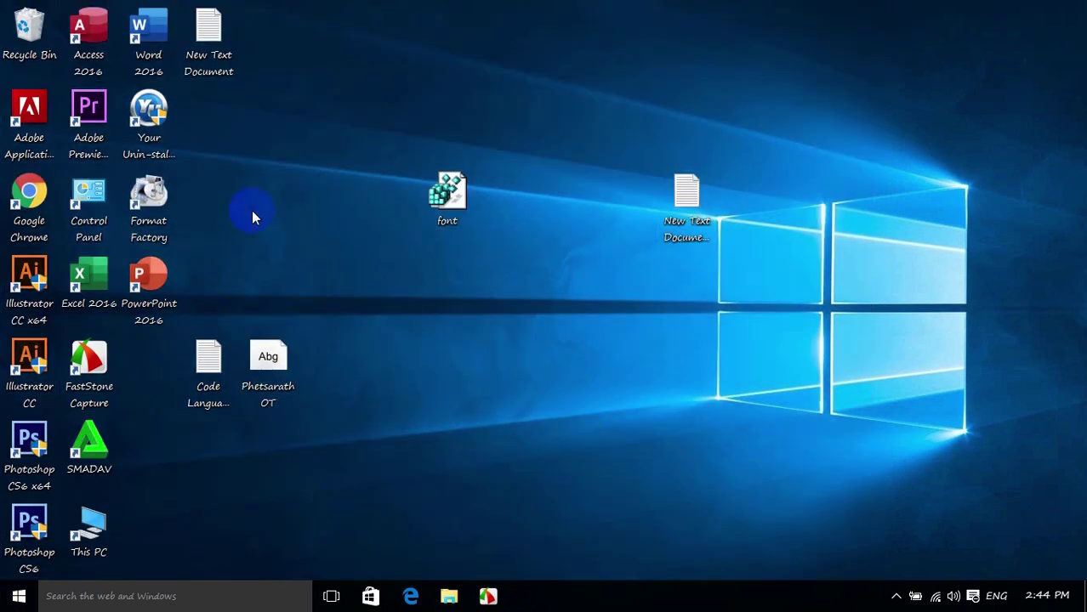
{"action": "left_click_drag", "start_coordinate": [321, 21], "coordinate": [7, 551]}
{"action": "left_click_drag", "start_coordinate": [464, 4], "coordinate": [9, 389]}
{"action": "left_click", "coordinate": [149, 290]}
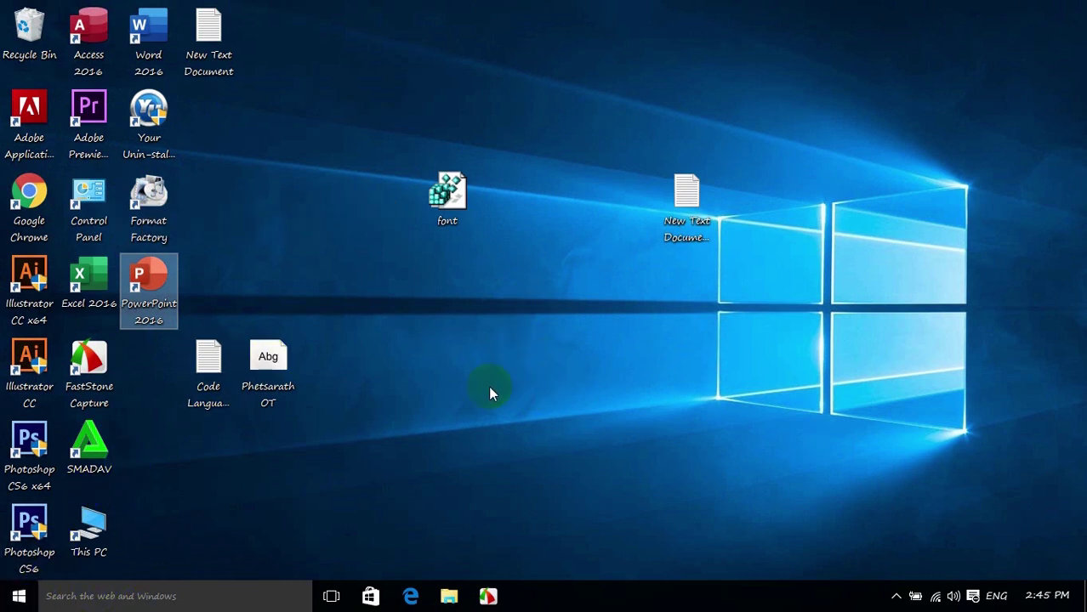
{"action": "left_click_drag", "start_coordinate": [951, 24], "coordinate": [19, 553]}
Restart Windows from the desktop to apply the font registry change.
{"action": "left_click", "coordinate": [476, 352]}
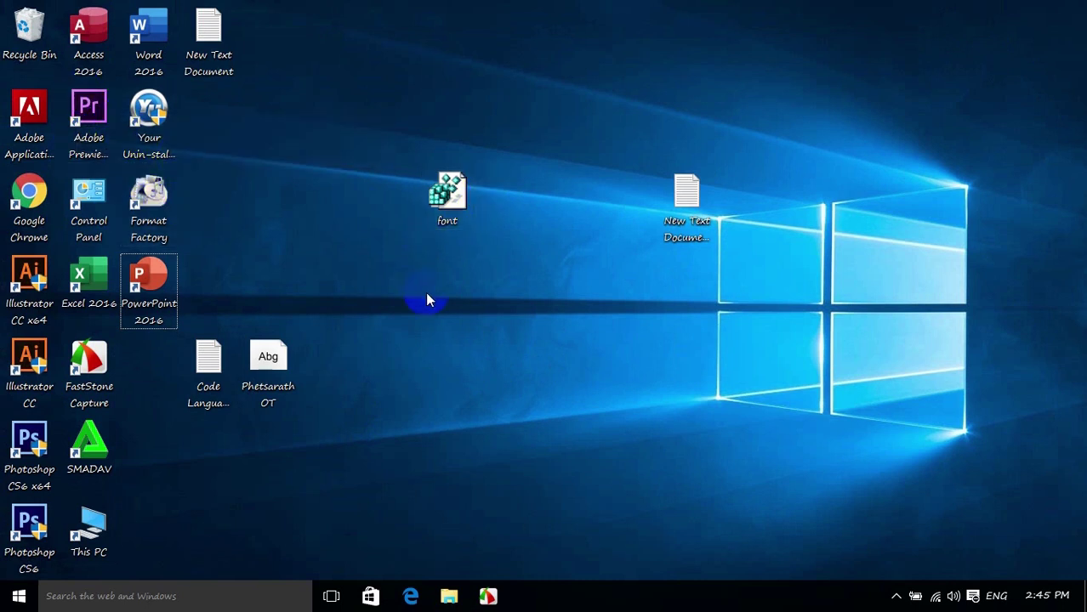
{"action": "key", "text": "alt+F4"}
{"action": "left_click", "coordinate": [444, 237]}
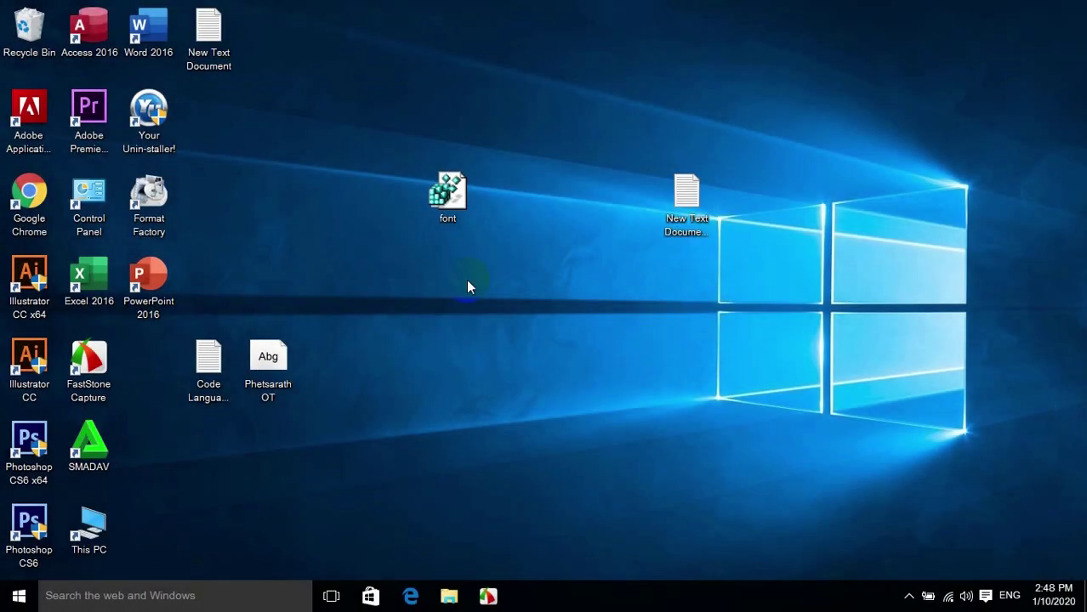
Refresh the desktop twice after the restart.
{"action": "left_click_drag", "start_coordinate": [885, 9], "coordinate": [4, 475]}
{"action": "right_click", "coordinate": [500, 318]}
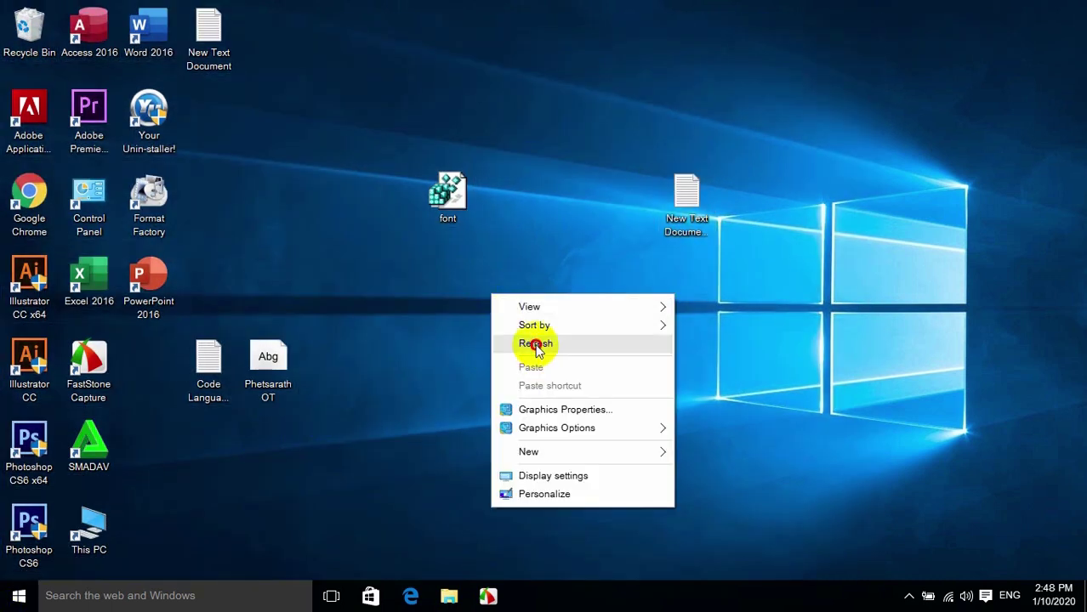
{"action": "left_click", "coordinate": [536, 349]}
{"action": "right_click", "coordinate": [537, 182]}
{"action": "left_click", "coordinate": [564, 236]}
Box-select the groups of desktop icons to examine the font of their labels.
{"action": "left_click_drag", "start_coordinate": [912, 6], "coordinate": [1, 609]}
{"action": "left_click_drag", "start_coordinate": [385, 9], "coordinate": [3, 588]}
{"action": "left_click_drag", "start_coordinate": [354, 5], "coordinate": [7, 570]}
{"action": "left_click_drag", "start_coordinate": [404, 13], "coordinate": [1083, 433]}
{"action": "left_click_drag", "start_coordinate": [888, 15], "coordinate": [117, 474]}
{"action": "left_click", "coordinate": [248, 201]}
{"action": "left_click_drag", "start_coordinate": [264, 36], "coordinate": [2, 570]}
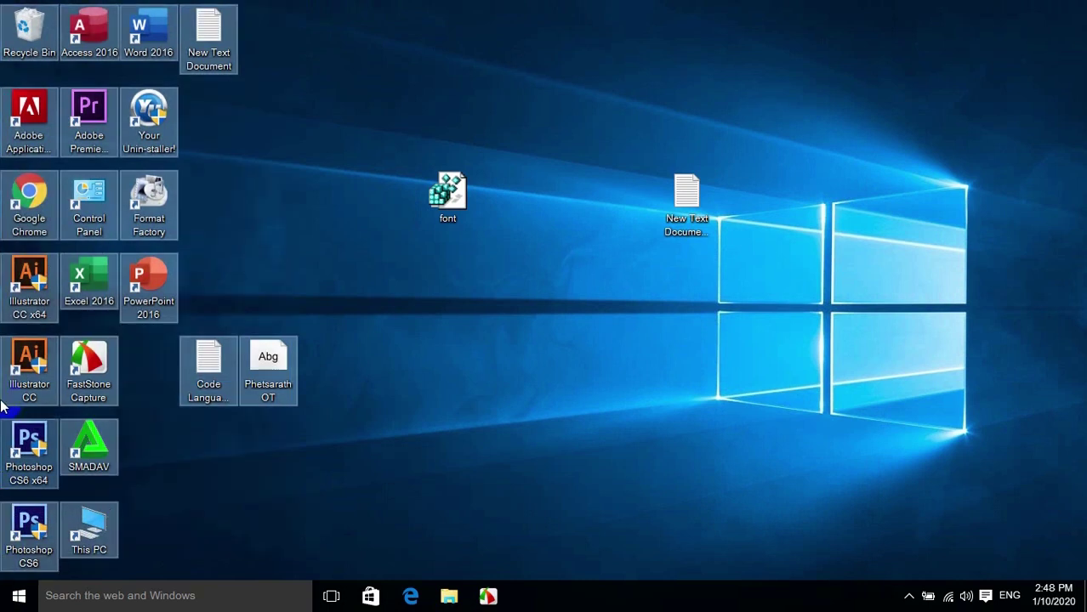
Open File Explorer and browse from This PC to the contents of drive D:.
{"action": "left_click", "coordinate": [458, 599]}
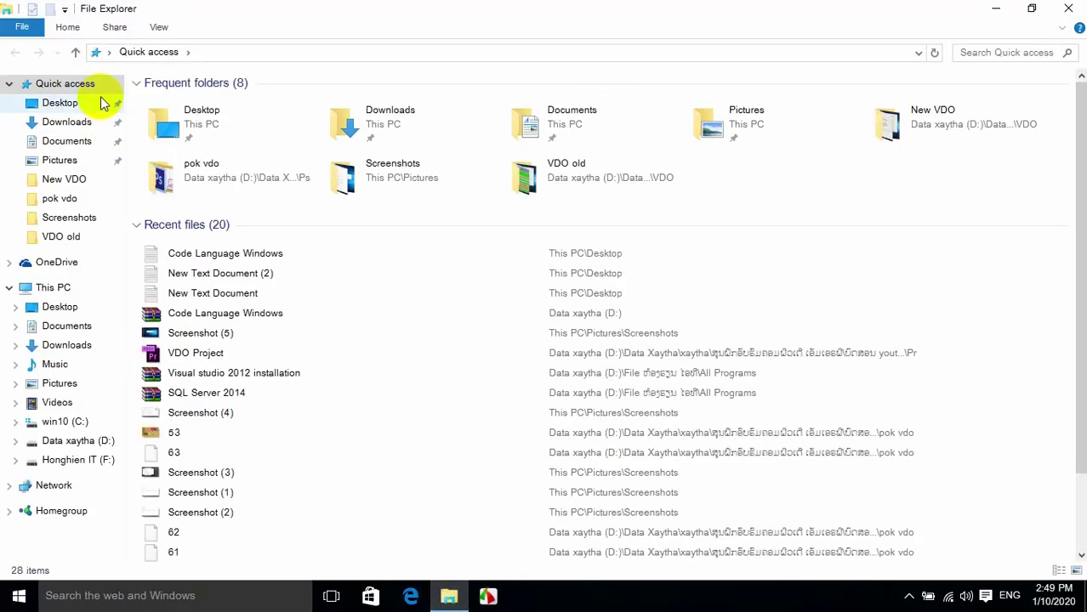
{"action": "left_click", "coordinate": [71, 289]}
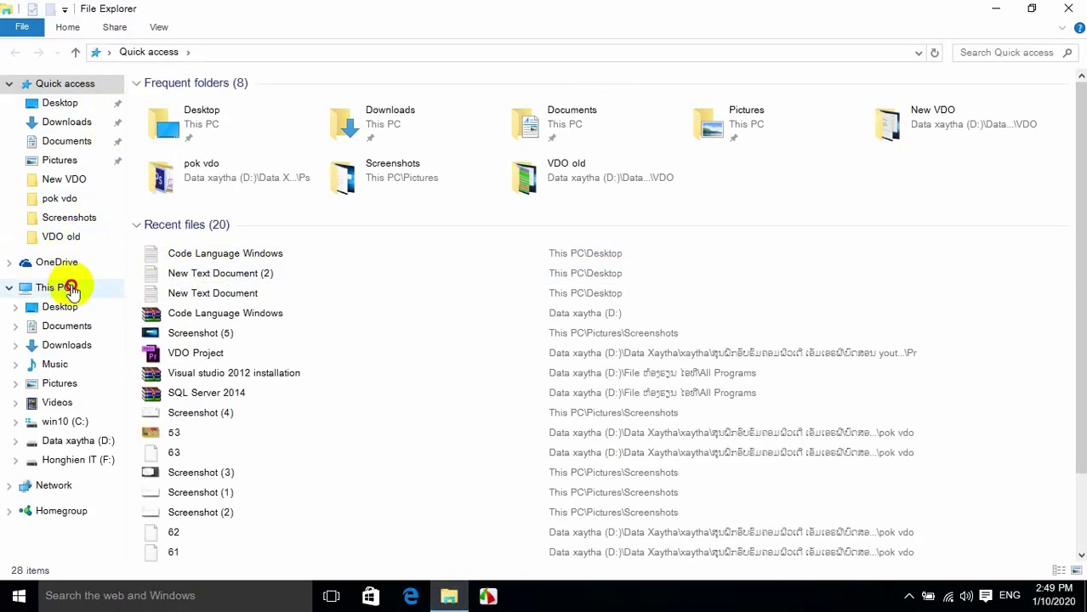
{"action": "double_click", "coordinate": [412, 226]}
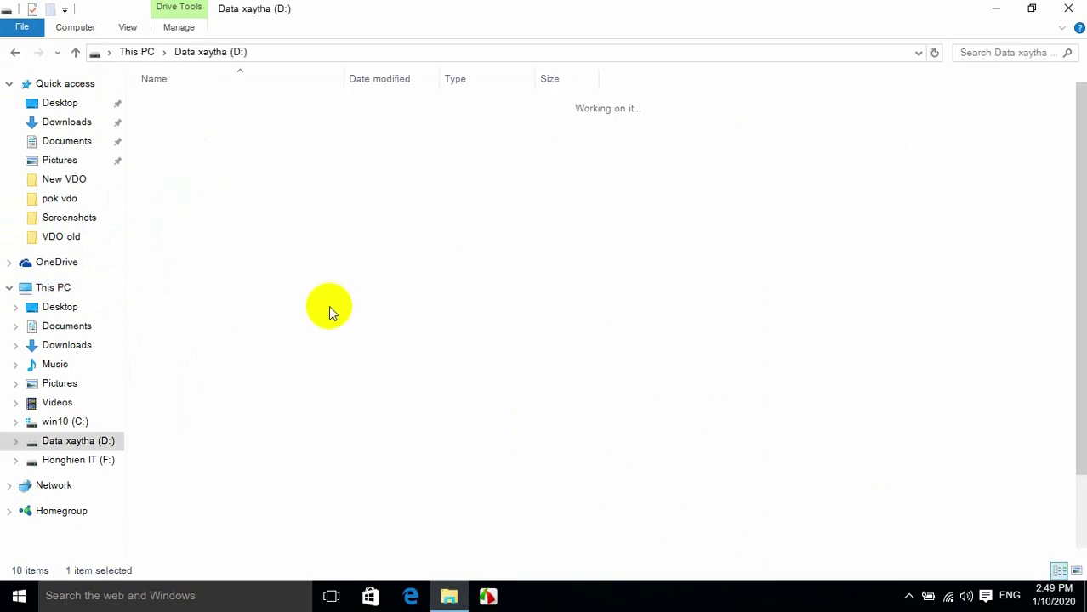
Select the five Lao-named folders plus the "File" folder with Lao text on drive D:, and display the contents as large icons.
{"action": "left_click", "coordinate": [215, 307]}
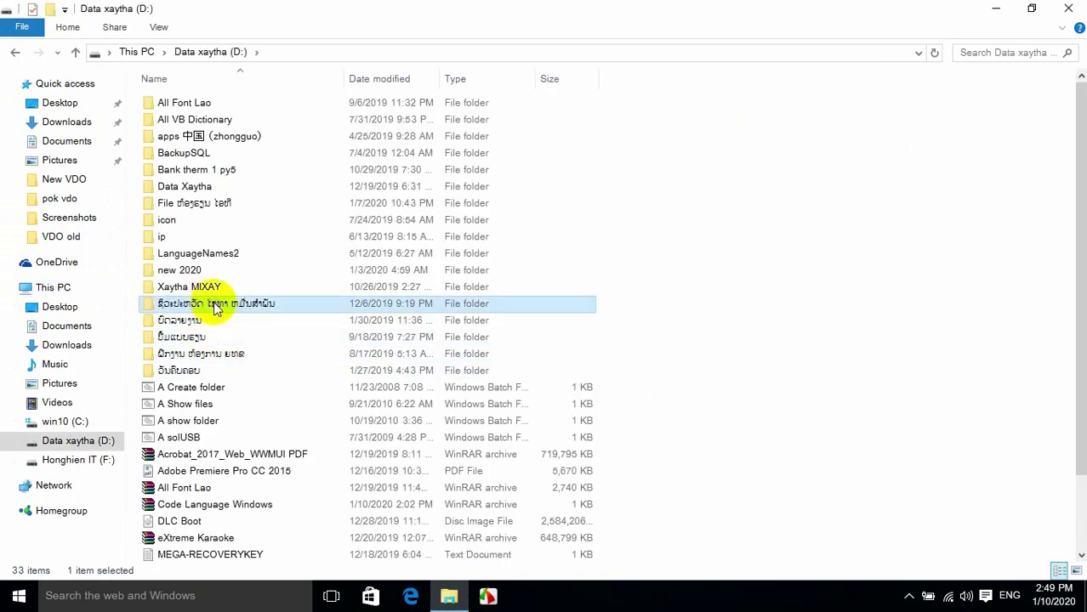
{"action": "left_click", "coordinate": [214, 370], "text": "shift"}
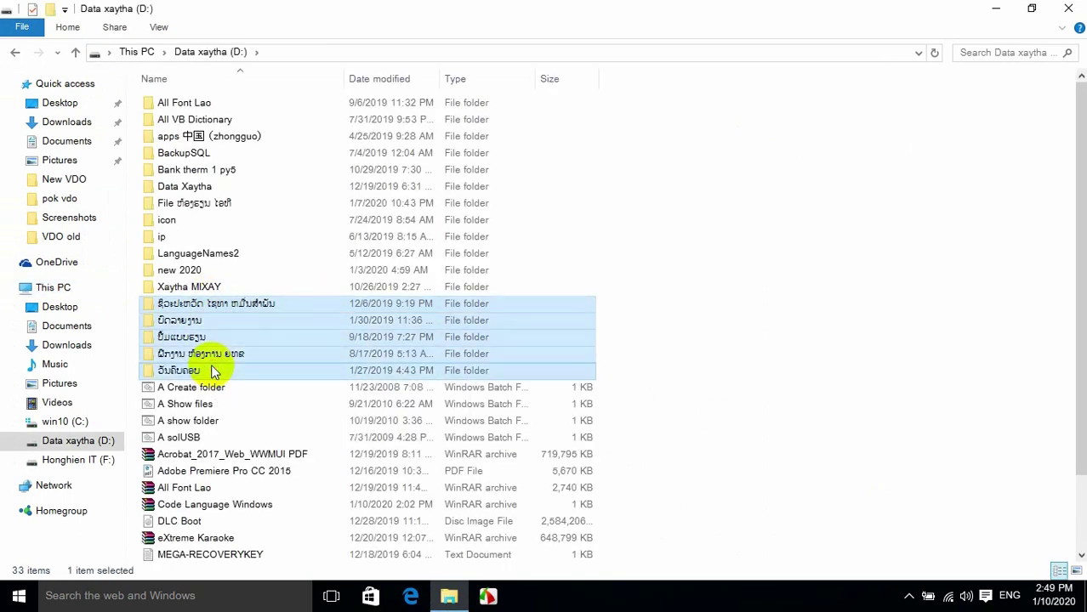
{"action": "left_click", "coordinate": [203, 209], "text": "shift"}
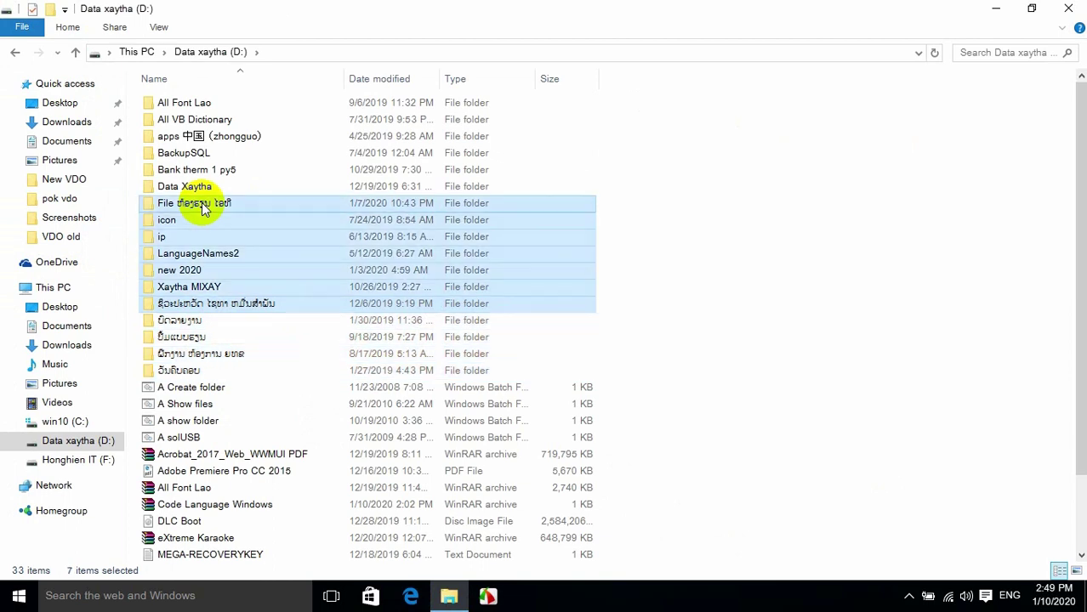
{"action": "left_click", "coordinate": [205, 372], "text": "shift"}
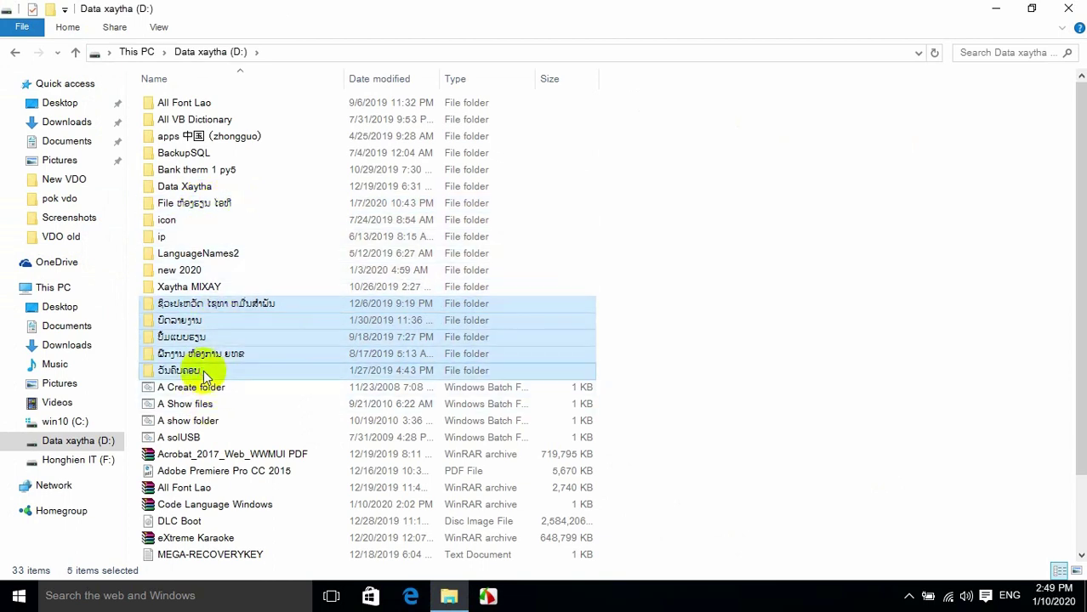
{"action": "left_click", "coordinate": [244, 205], "text": "ctrl"}
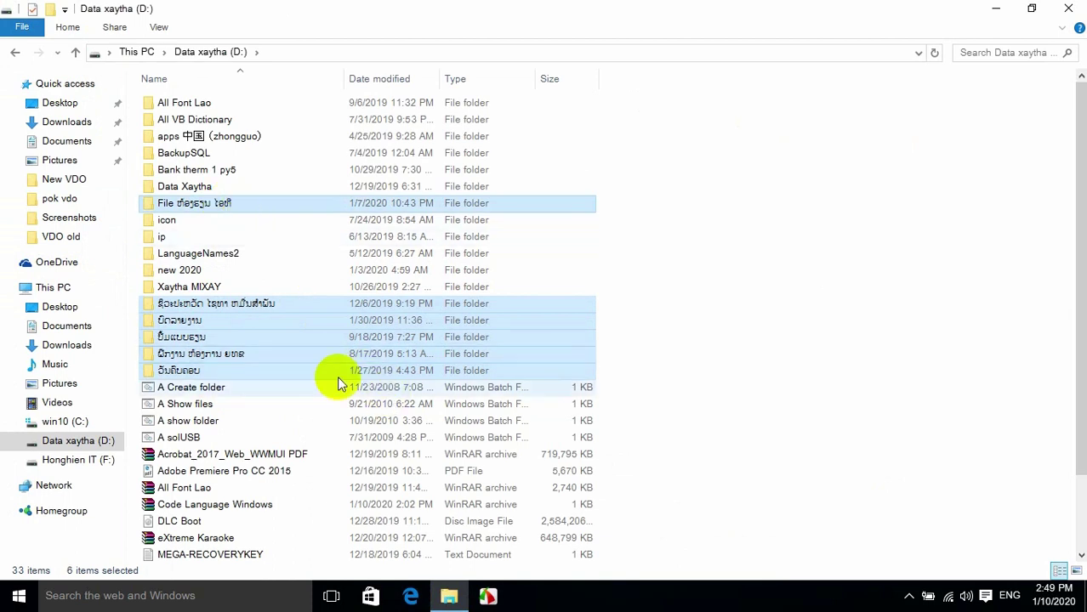
{"action": "left_click", "coordinate": [1076, 571]}
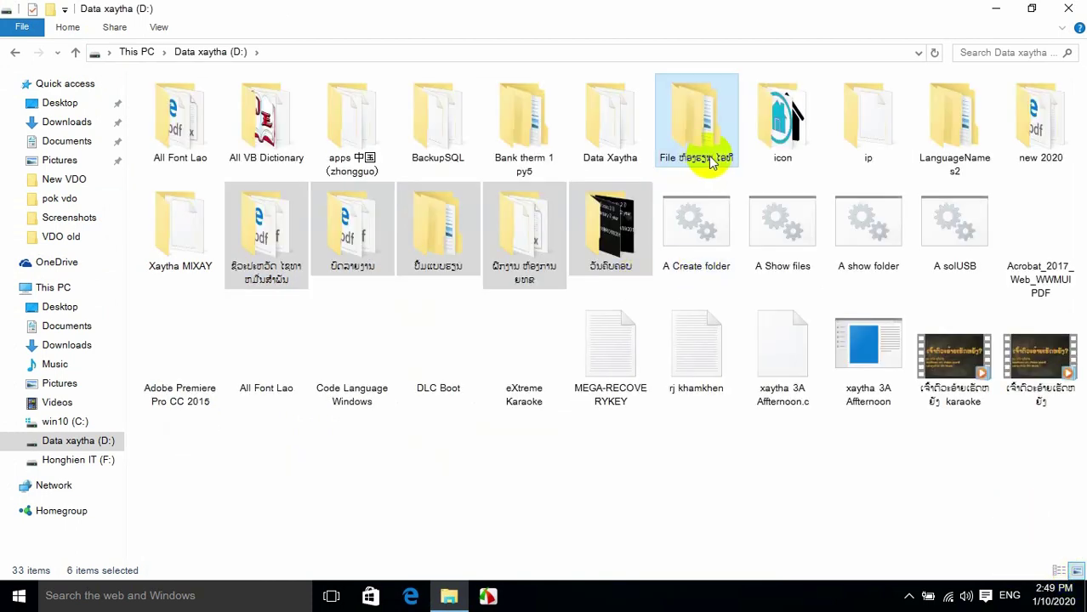